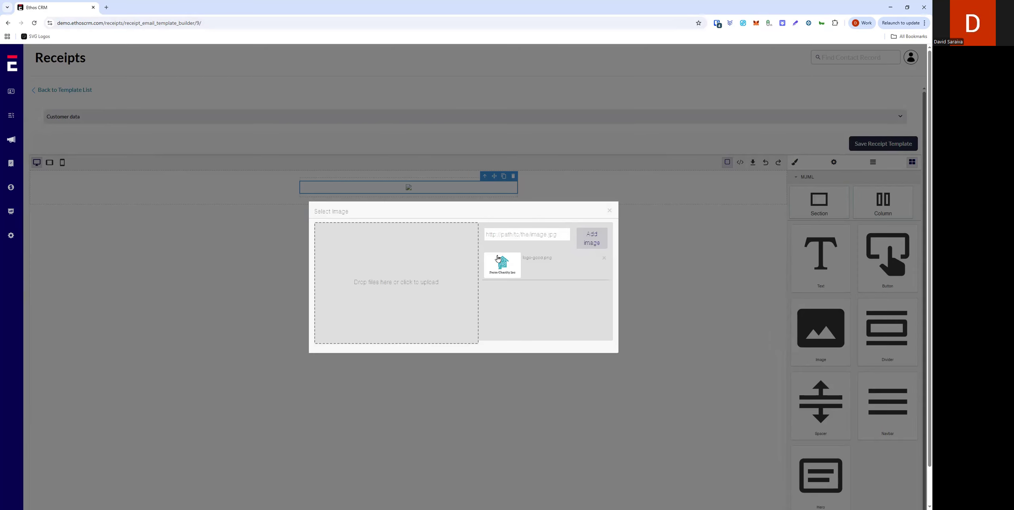
Step: Close the image picker and reduce the logo image's width in its Dimension settings
{"action": "left_click", "coordinate": [609, 212]}
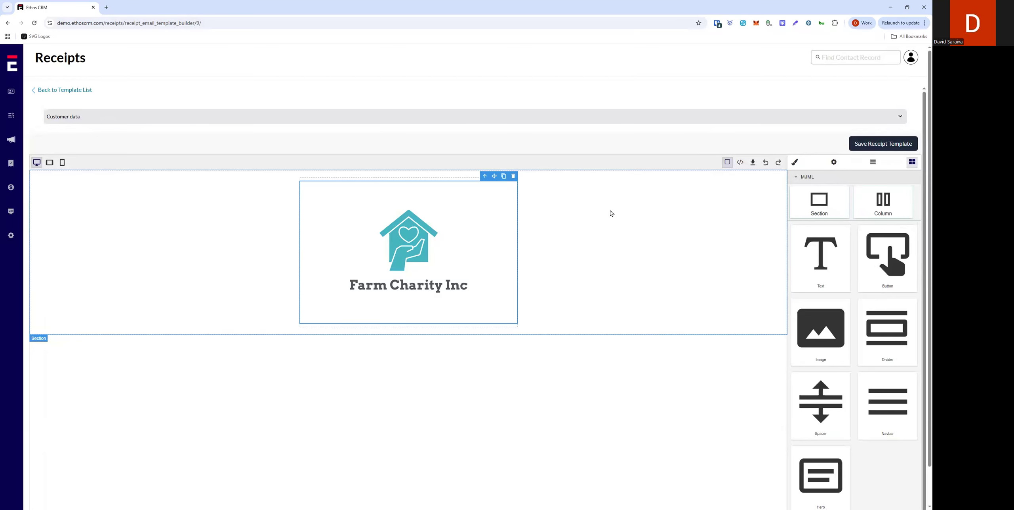
{"action": "left_click", "coordinate": [794, 163]}
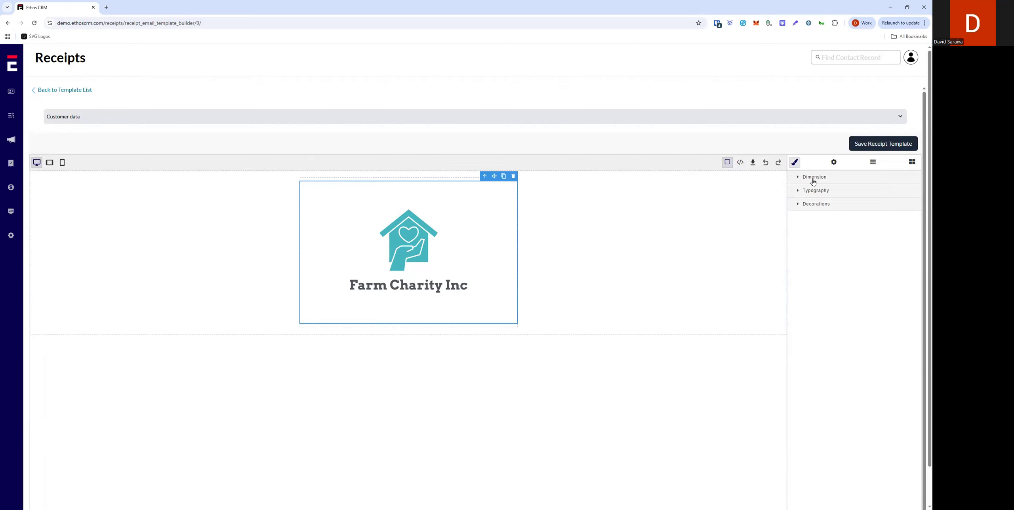
{"action": "left_click", "coordinate": [811, 177]}
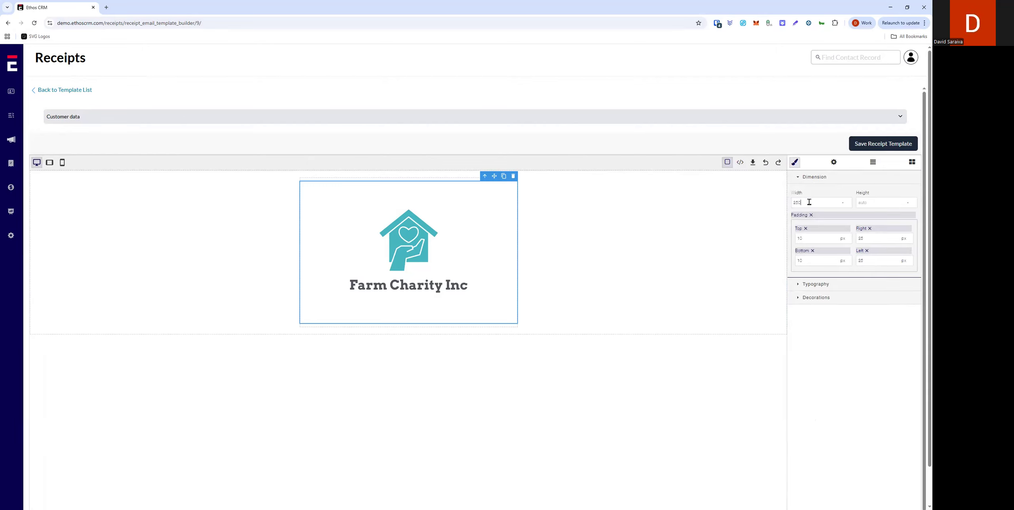
{"action": "key", "text": "Return"}
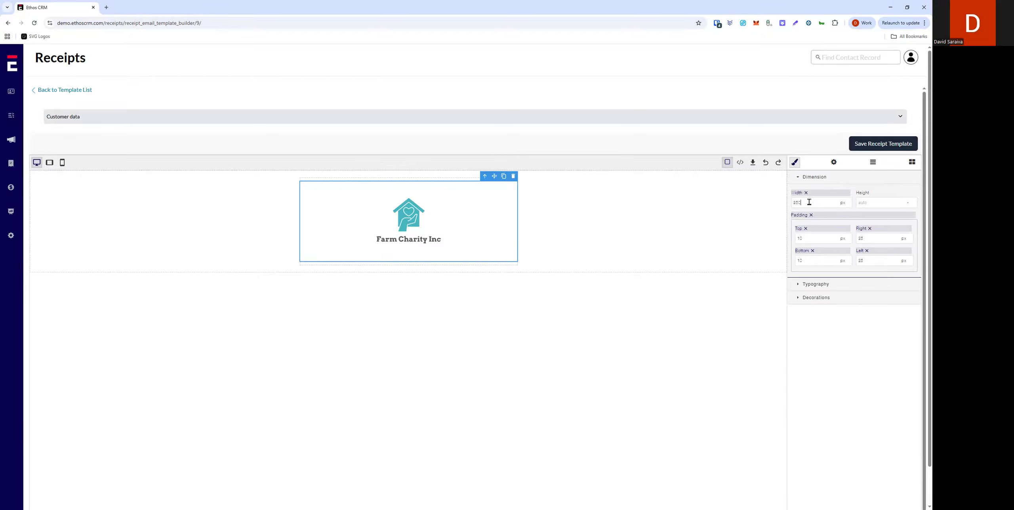
Step: Add a text block below the logo and paste the current date, donor full name and donor email placeholders into it
{"action": "left_click", "coordinate": [911, 162]}
{"action": "left_click_drag", "start_coordinate": [829, 244], "coordinate": [406, 254]}
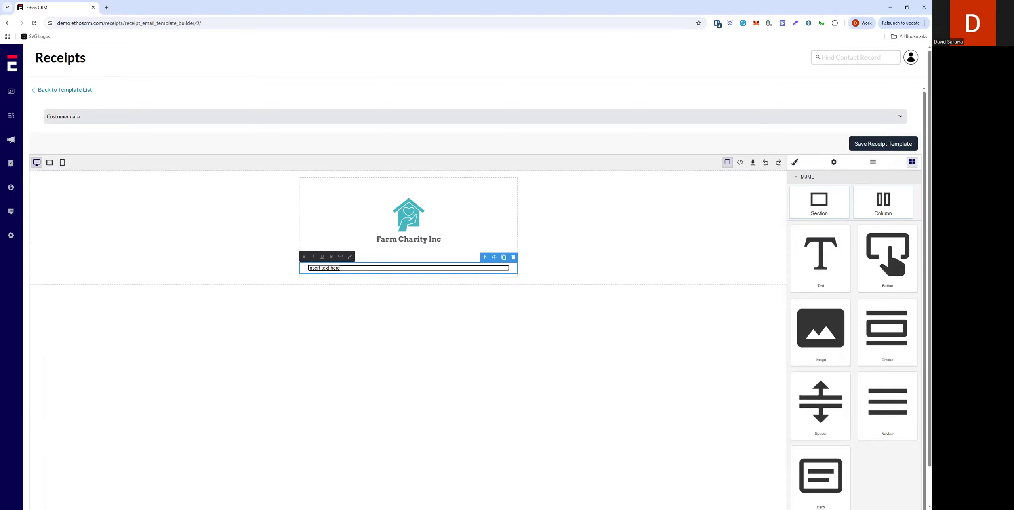
{"action": "key", "text": "alt+Tab"}
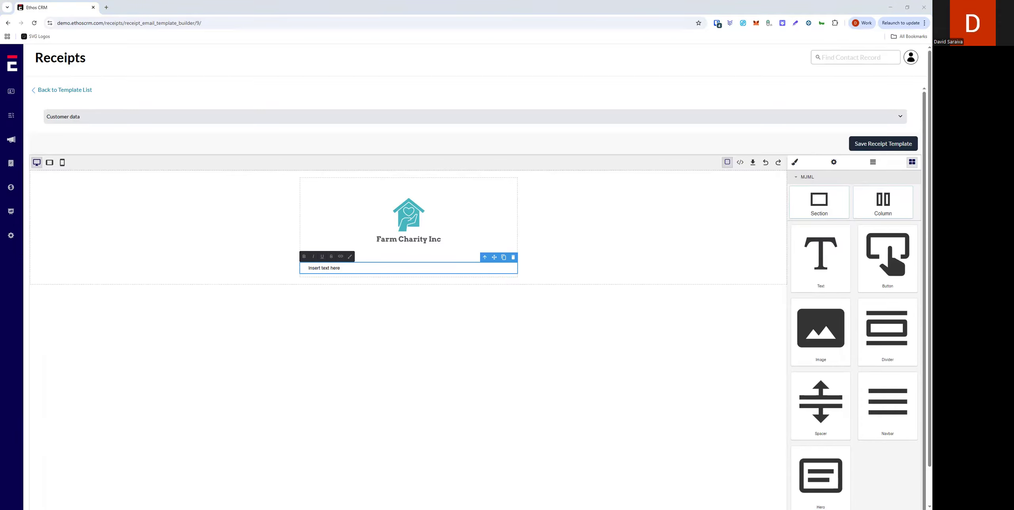
{"action": "triple_click", "coordinate": [341, 268]}
{"action": "type", "text": "{{ current_date }}  {{ donor_full_name }} {{ donor_email }}"}
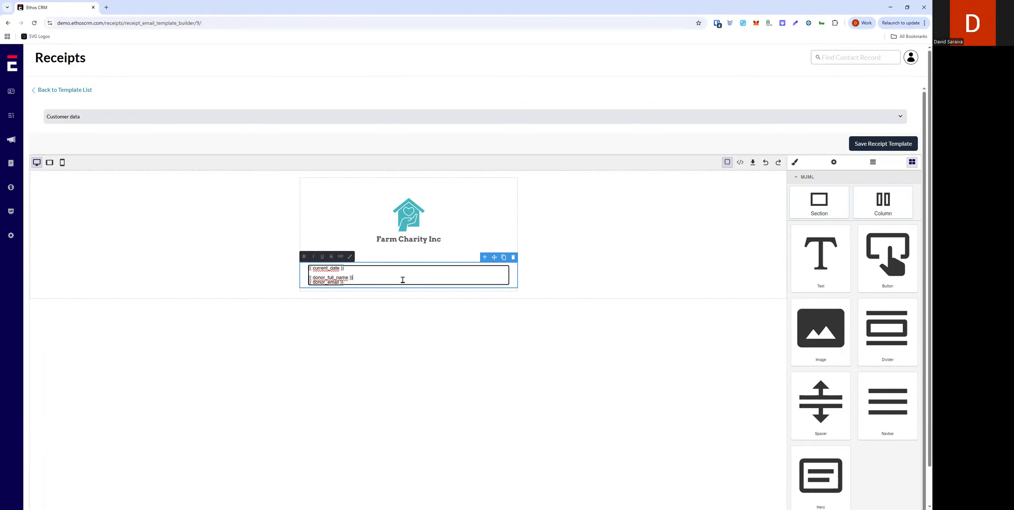
{"action": "left_click", "coordinate": [603, 269]}
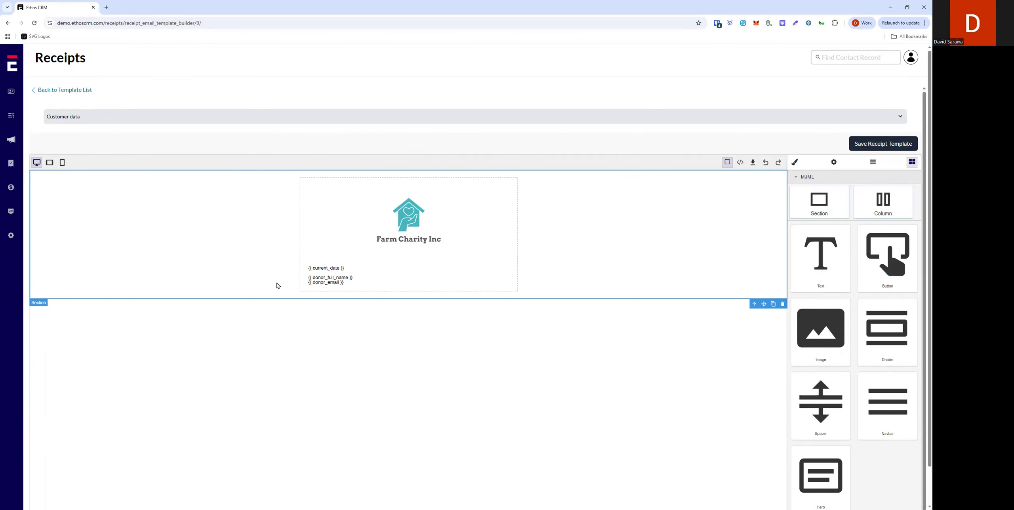
Step: Expand and collapse the Customer data list of placeholder snippets
{"action": "left_click", "coordinate": [352, 273]}
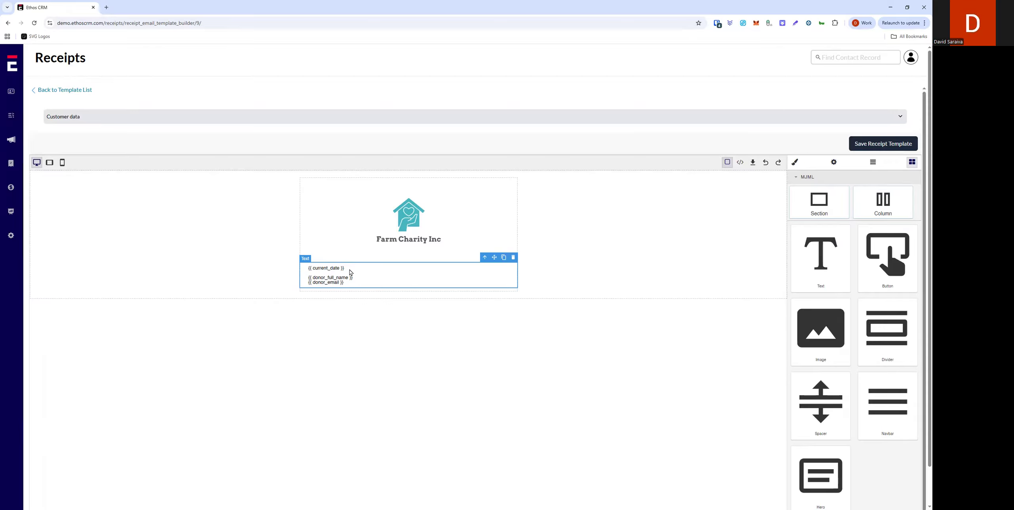
{"action": "left_click", "coordinate": [899, 118]}
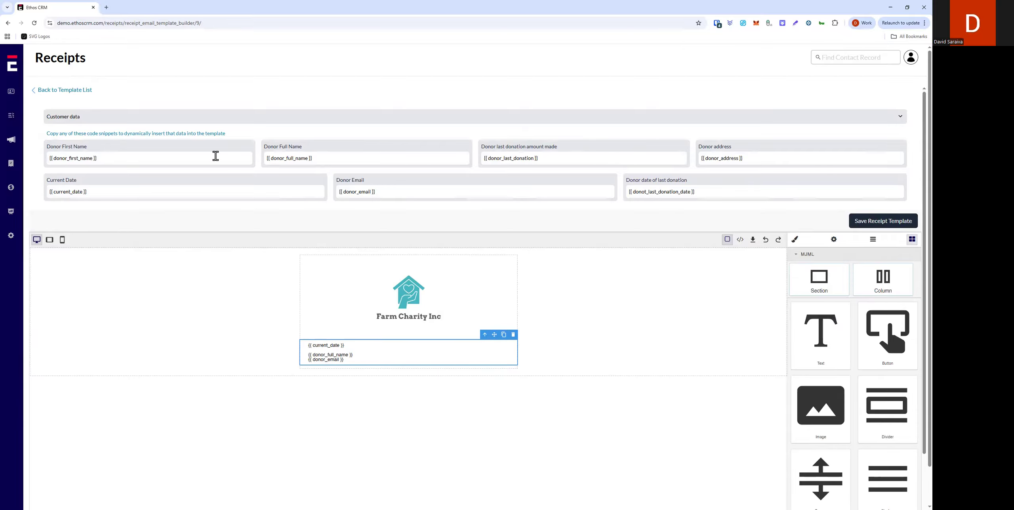
{"action": "left_click", "coordinate": [902, 118]}
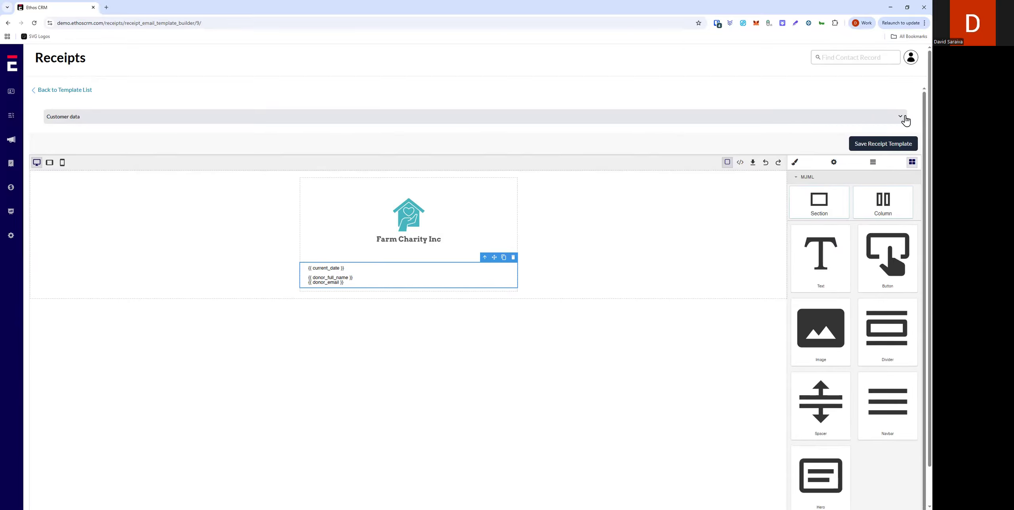
Step: Add a second text block beneath and paste the thank-you letter body starting with 'Dear {{ donor_first_name }}'
{"action": "left_click_drag", "start_coordinate": [367, 282], "coordinate": [331, 273]}
{"action": "left_click_drag", "start_coordinate": [812, 259], "coordinate": [384, 288]}
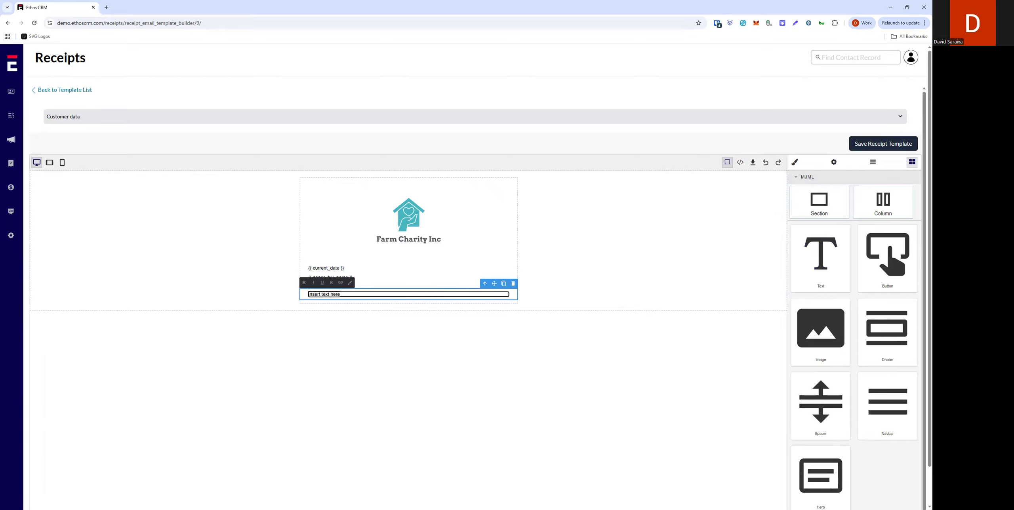
{"action": "key", "text": "alt+Tab"}
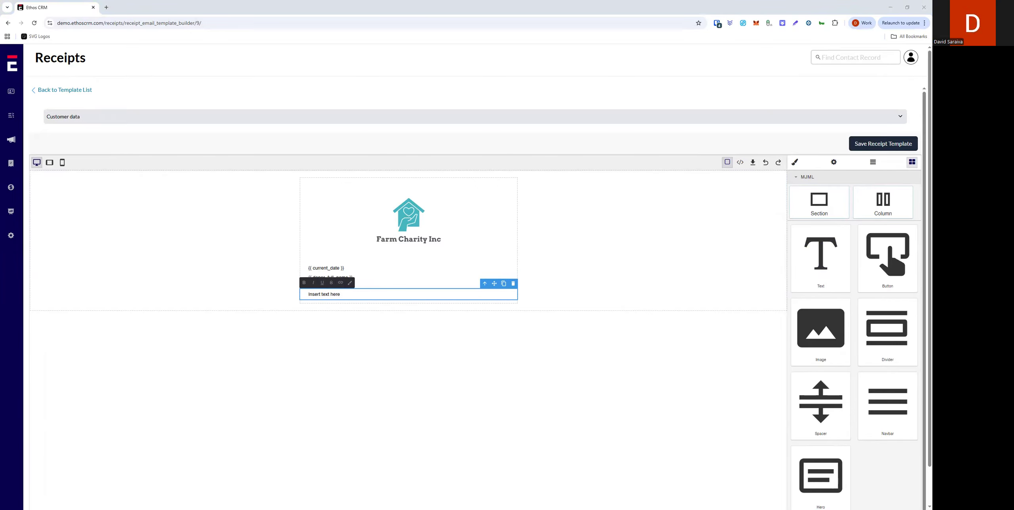
{"action": "triple_click", "coordinate": [329, 295]}
{"action": "type", "text": "Dear {{ donor_first_name }}, On behalf of our entire team at Charity Name, I would like to extend our sincere appreciation for your generous donation. Thanks to contributions like yours, our organization is better positioned to carry out our mission of empowering the next generation to live healthier, more prosperous lives through sustainable agriculture and farm-based education. Charity Name is a 501(c)3 nonprofit organization and your cash contribution qualifies as a charitable deduction for federal income tax purposes. This letter affirms that you received no goods or services in exchange for your contribution. Thank you again for your support."}
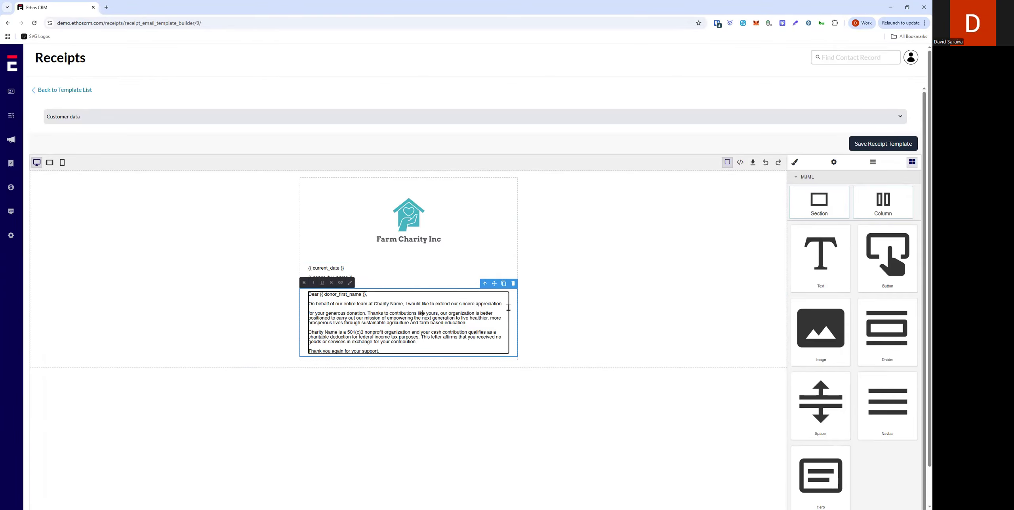
{"action": "left_click", "coordinate": [365, 312]}
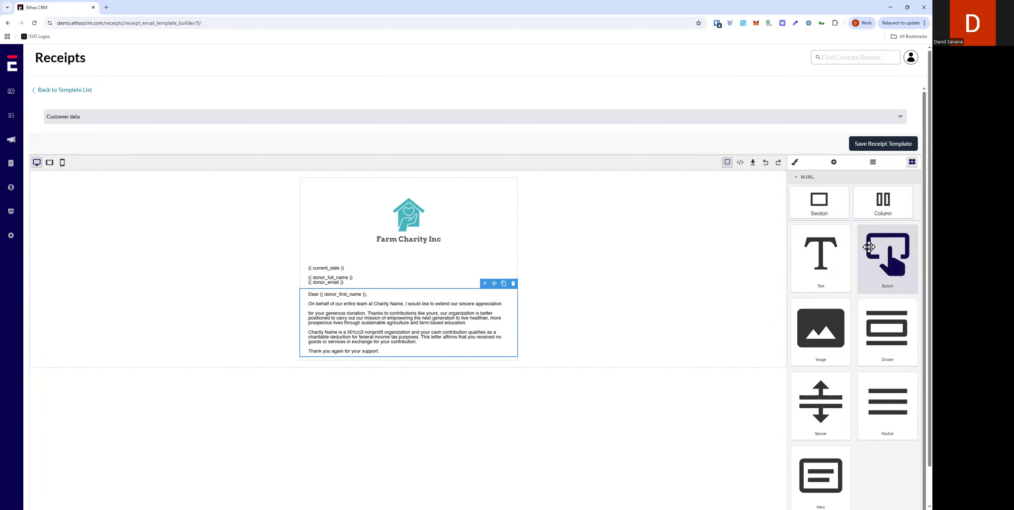
Step: Insert an image block below the letter and upload signature.png into it
{"action": "left_click_drag", "start_coordinate": [825, 320], "coordinate": [378, 349]}
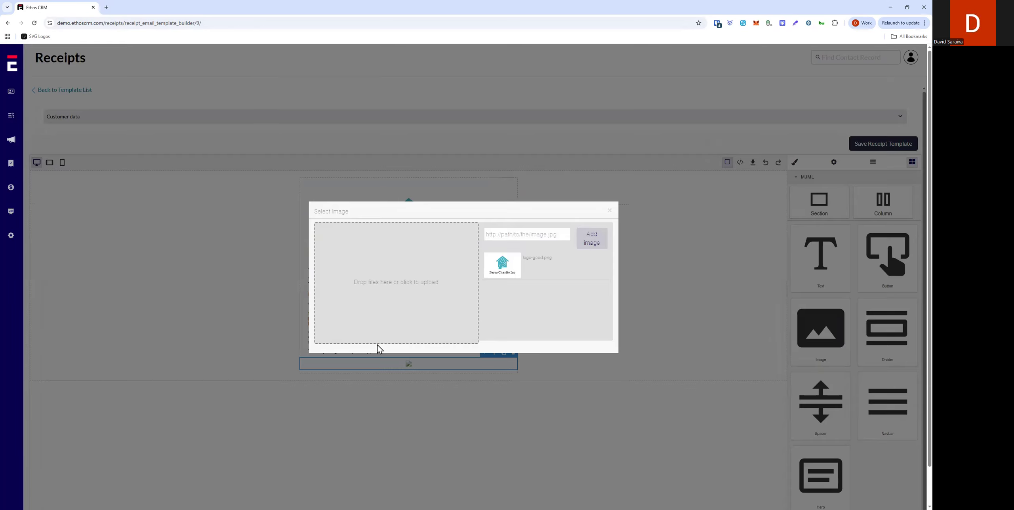
{"action": "left_click", "coordinate": [421, 269]}
{"action": "left_click", "coordinate": [606, 217]}
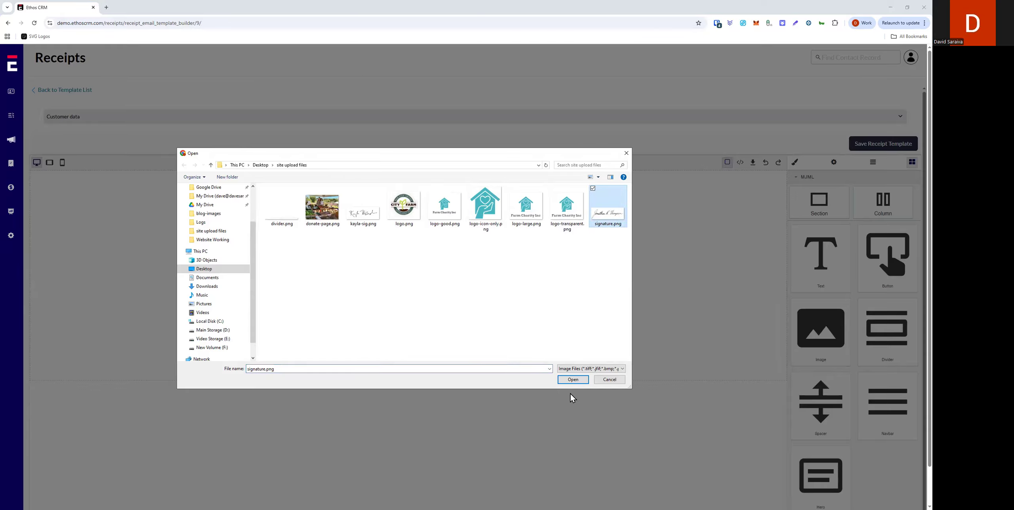
{"action": "left_click", "coordinate": [568, 381]}
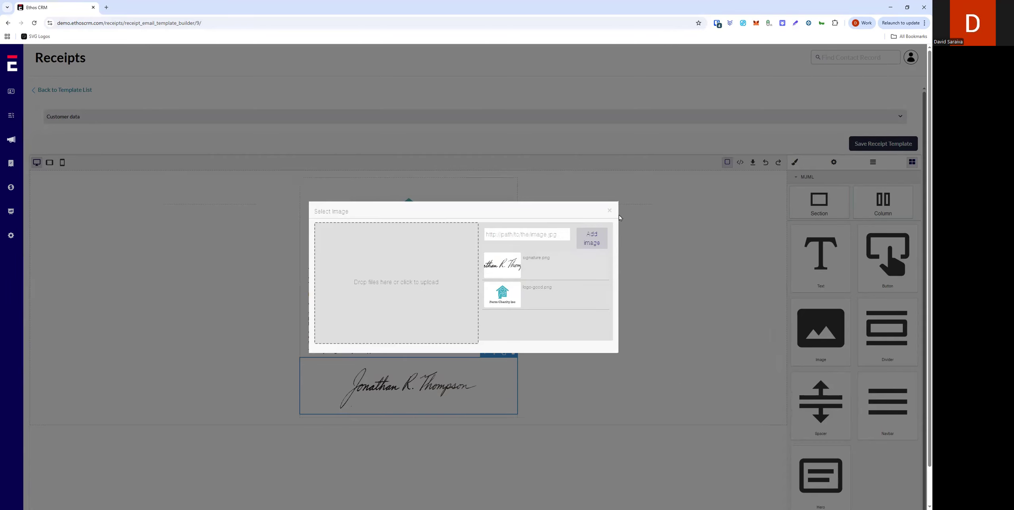
{"action": "left_click", "coordinate": [394, 384]}
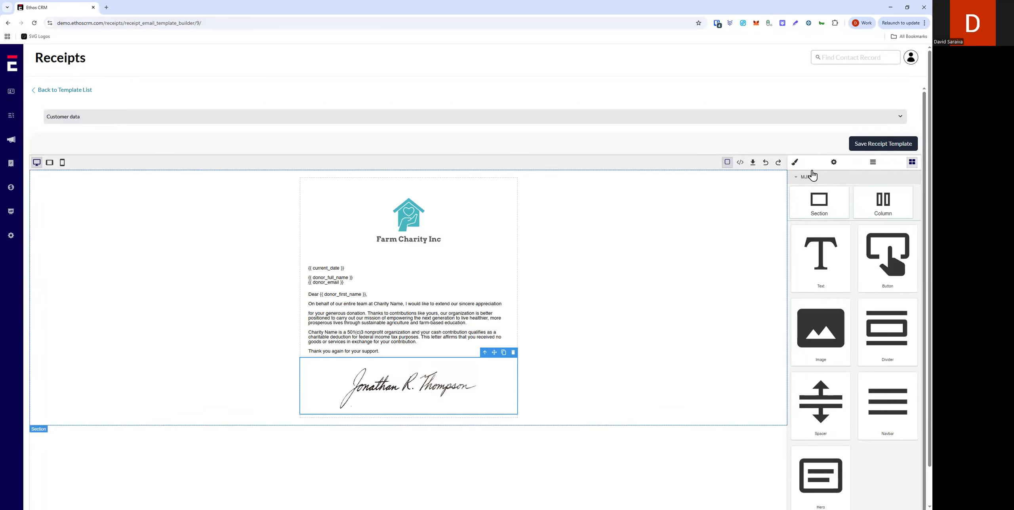
Step: Set the signature image's width to 150 px
{"action": "left_click", "coordinate": [795, 162]}
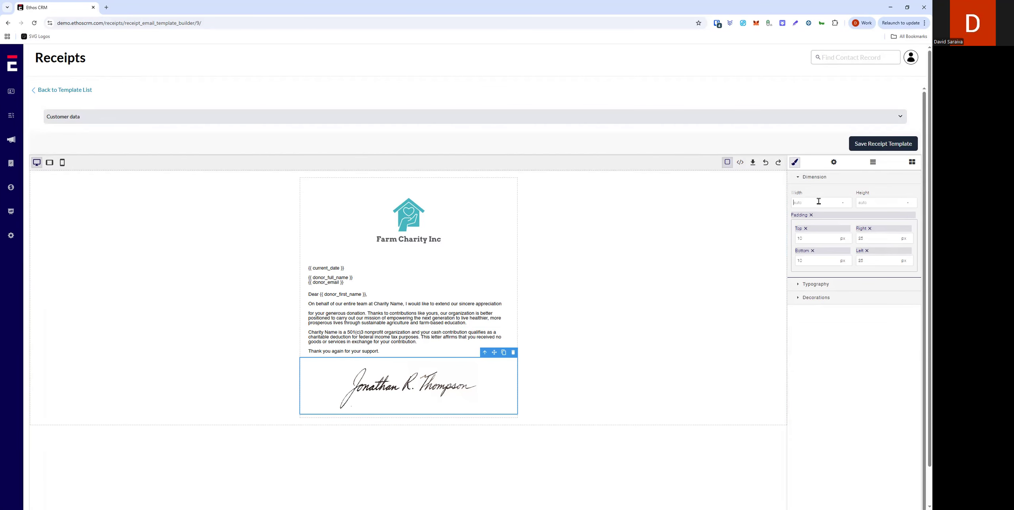
{"action": "key", "text": "Return"}
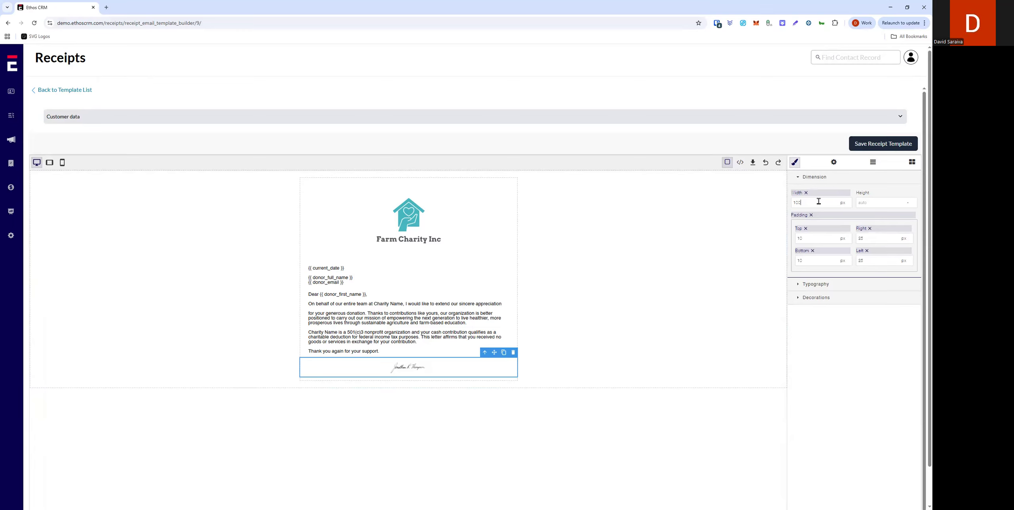
{"action": "type", "text": "150"}
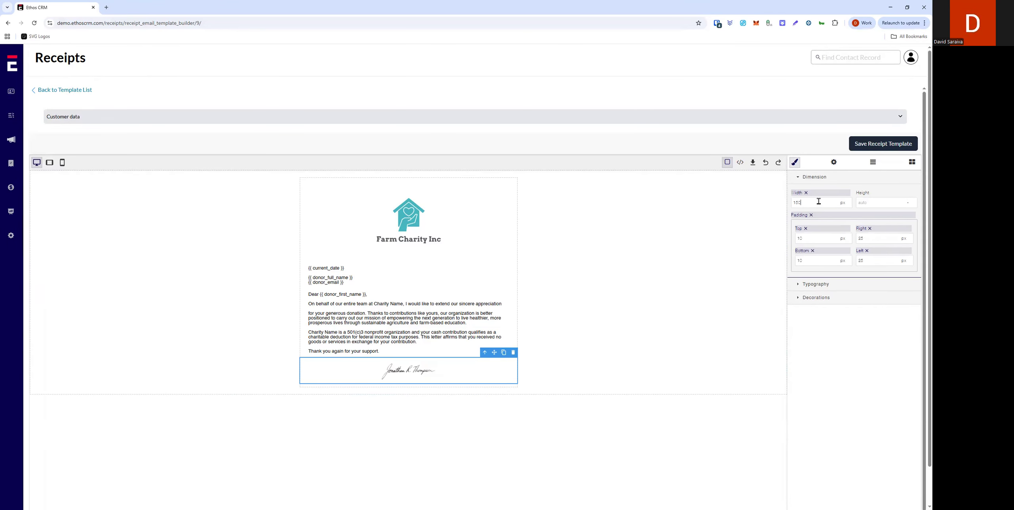
{"action": "key", "text": "Return"}
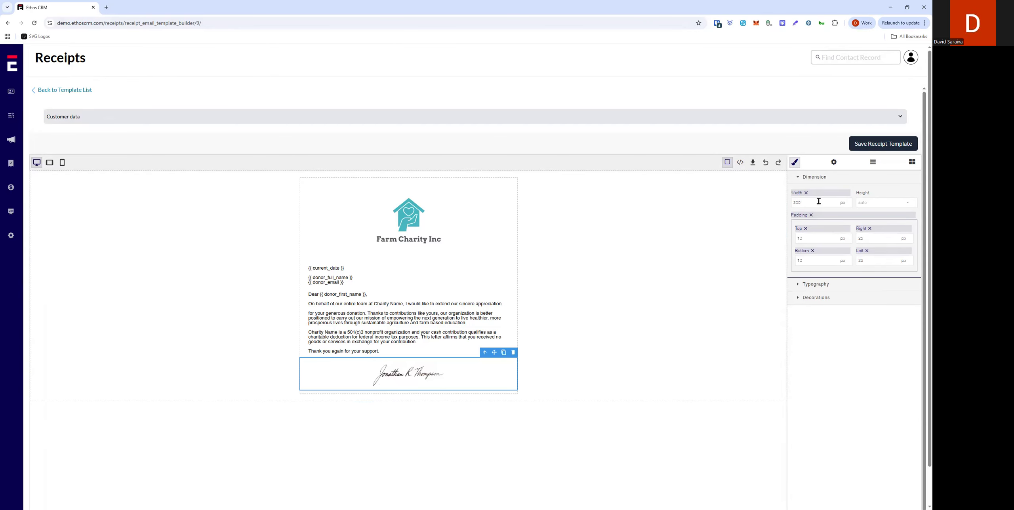
Step: Left-align the signature image using its Typography alignment
{"action": "left_click", "coordinate": [815, 285]}
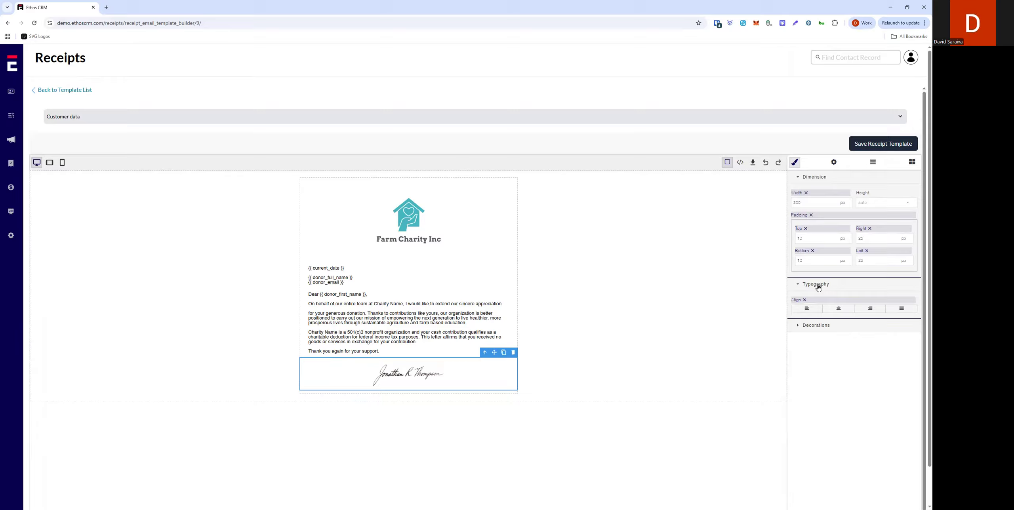
{"action": "left_click", "coordinate": [805, 313]}
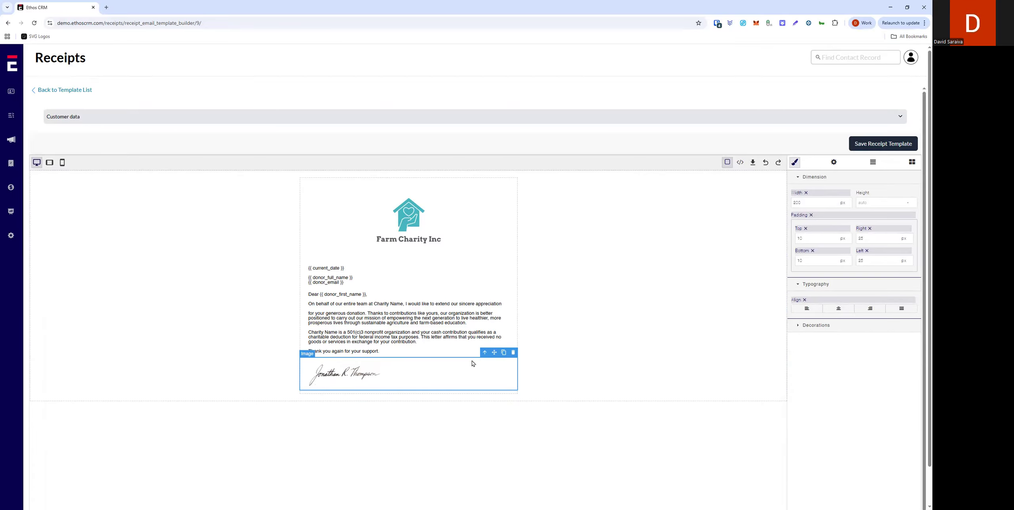
{"action": "left_click", "coordinate": [559, 357]}
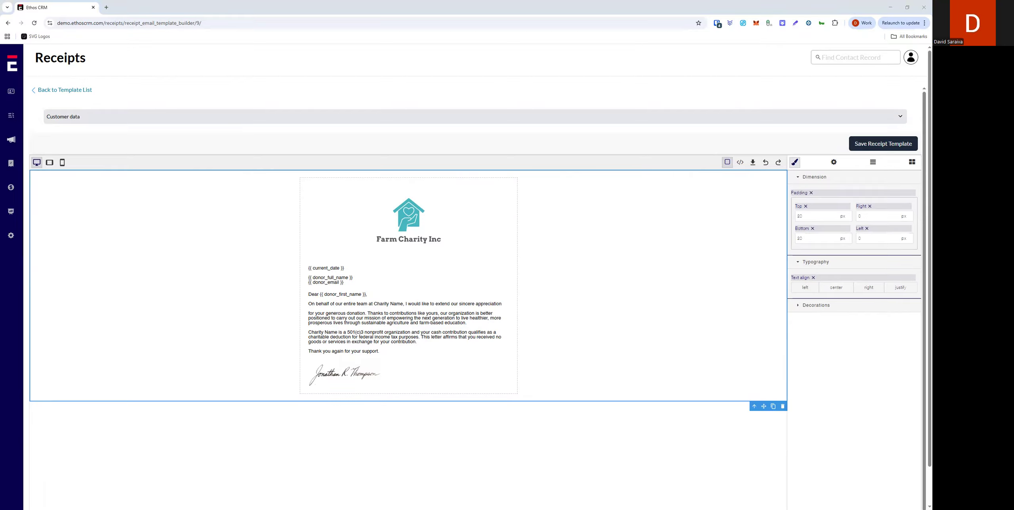
Step: Add a text block below the signature and paste the signer's name, title, organization and tax ID
{"action": "left_click", "coordinate": [912, 162]}
{"action": "mouse_move", "coordinate": [796, 262]}
{"action": "left_mouse_down"}
{"action": "mouse_move", "coordinate": [380, 371]}
{"action": "mouse_move", "coordinate": [339, 396]}
{"action": "left_mouse_up"}
{"action": "left_click", "coordinate": [631, 324]}
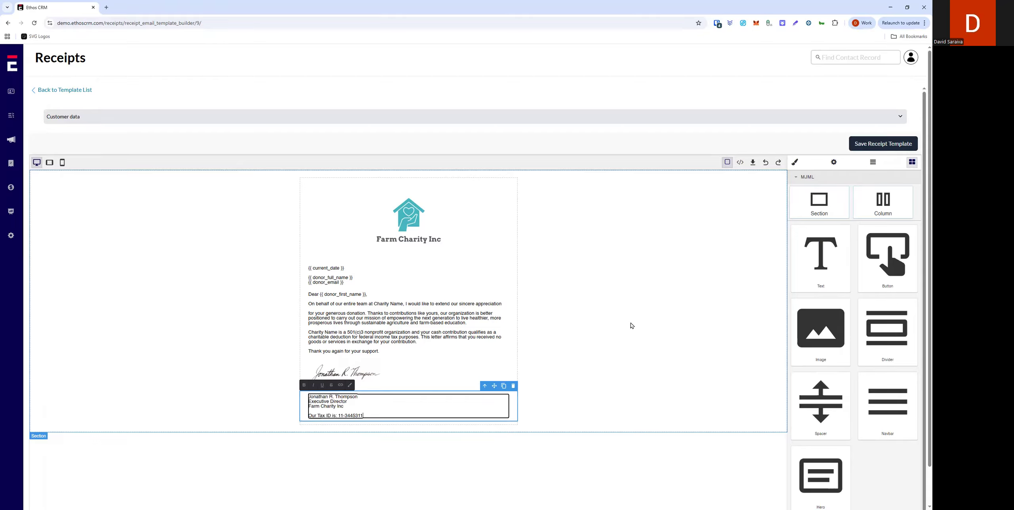
Step: Increase the bottom padding of the letter body text block
{"action": "left_click", "coordinate": [340, 347]}
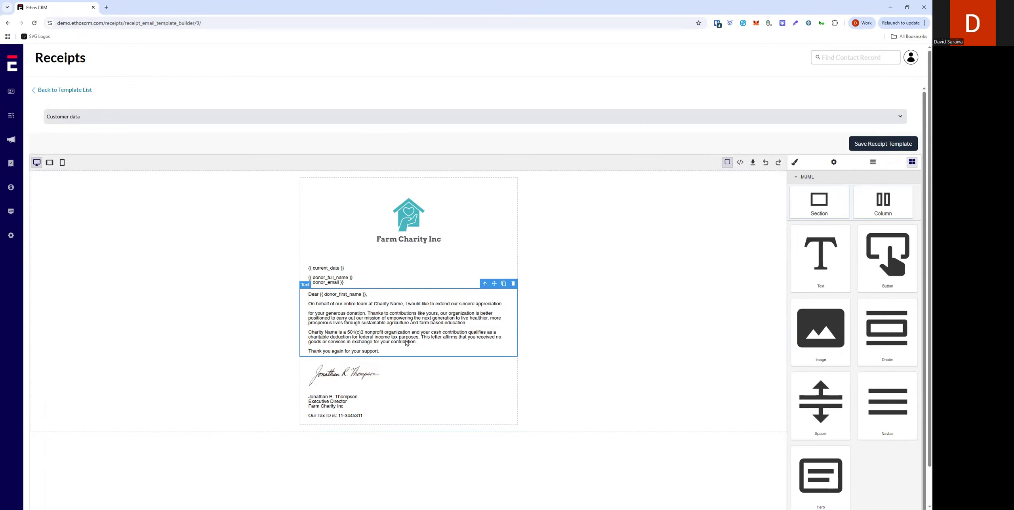
{"action": "left_click", "coordinate": [794, 162]}
{"action": "double_click", "coordinate": [818, 260]}
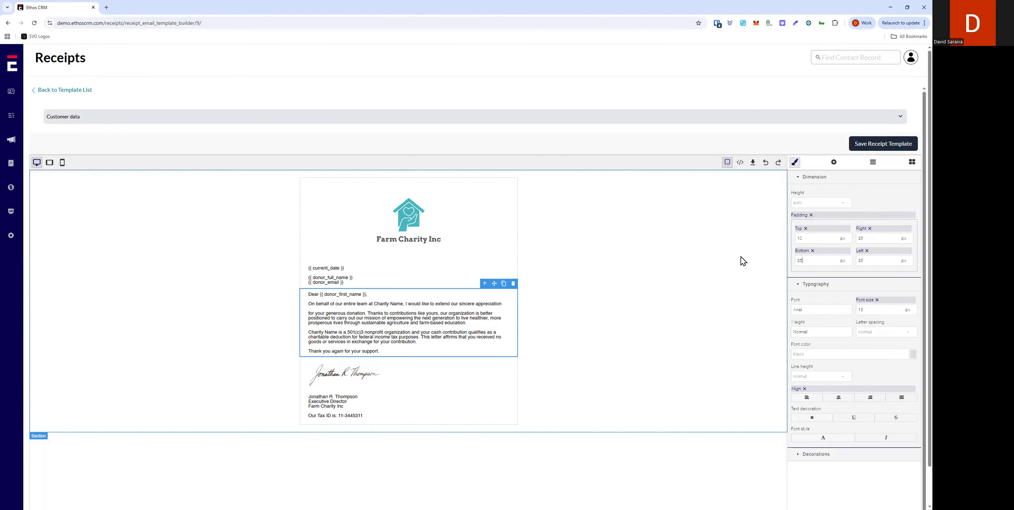
{"action": "key", "text": "Return"}
{"action": "left_click", "coordinate": [608, 318]}
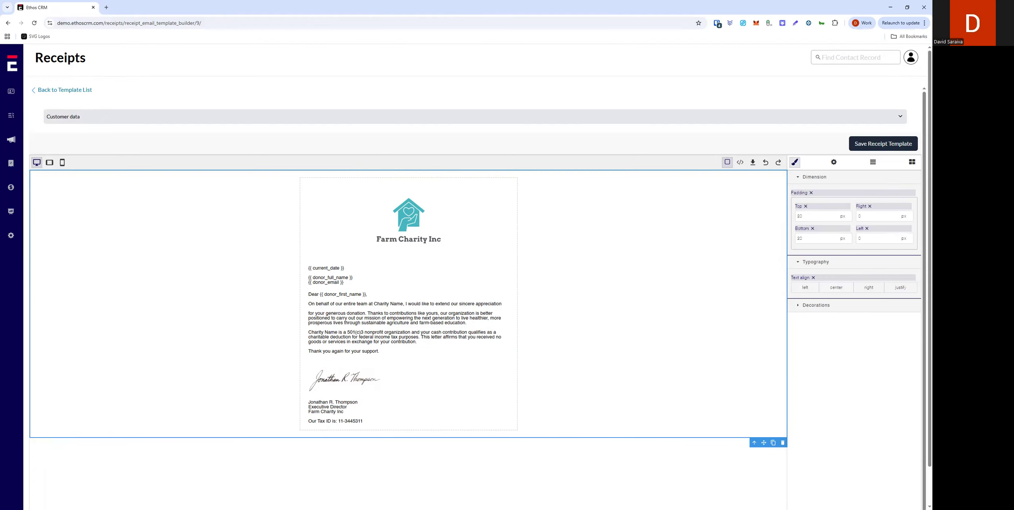
Step: Add a new section below the letter and insert a column into it
{"action": "left_click", "coordinate": [586, 462]}
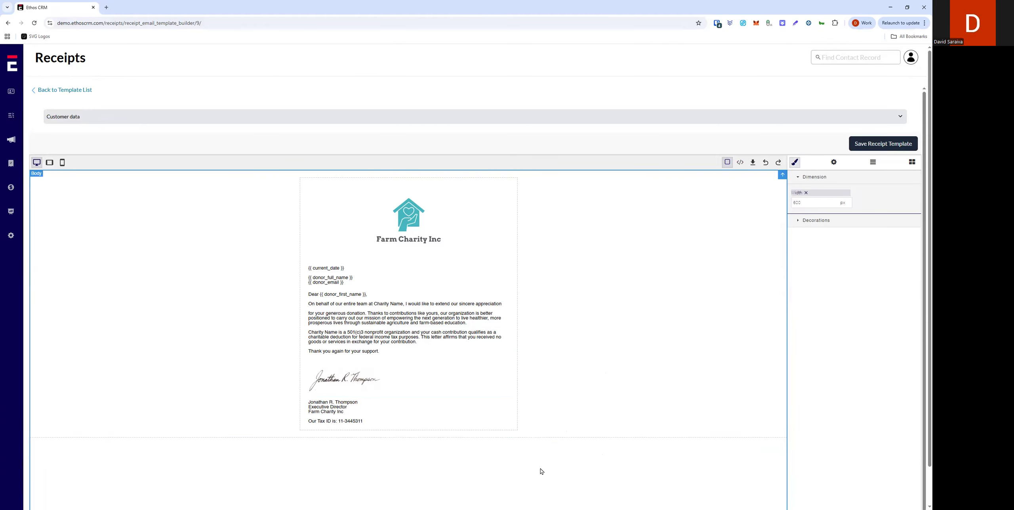
{"action": "left_click", "coordinate": [911, 163]}
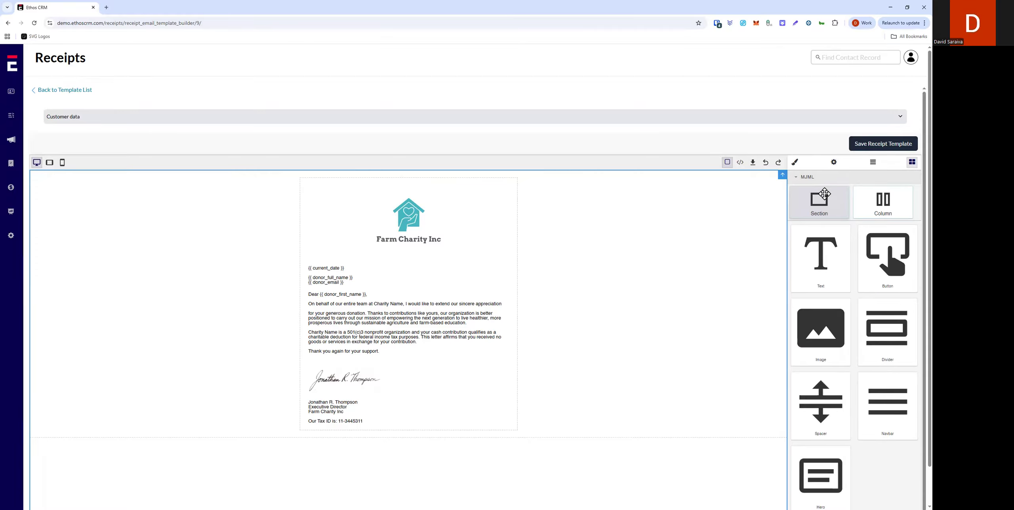
{"action": "left_click_drag", "start_coordinate": [824, 193], "coordinate": [401, 439]}
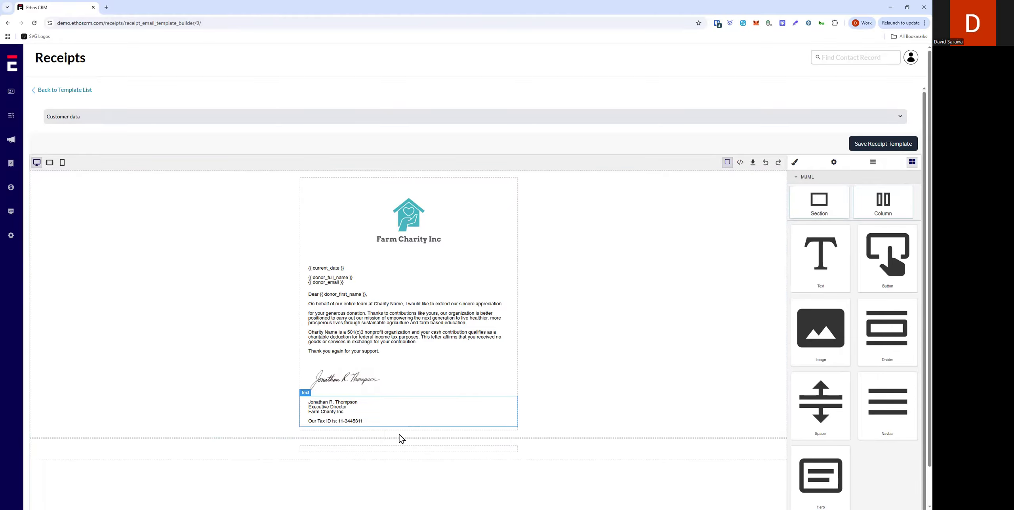
{"action": "left_click", "coordinate": [383, 452]}
{"action": "left_click_drag", "start_coordinate": [880, 200], "coordinate": [409, 447]}
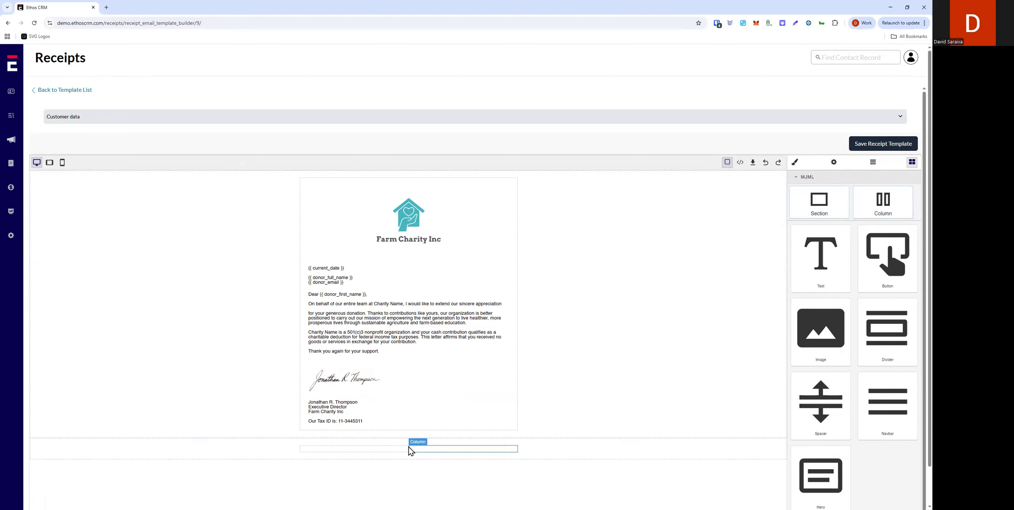
{"action": "left_click", "coordinate": [391, 453]}
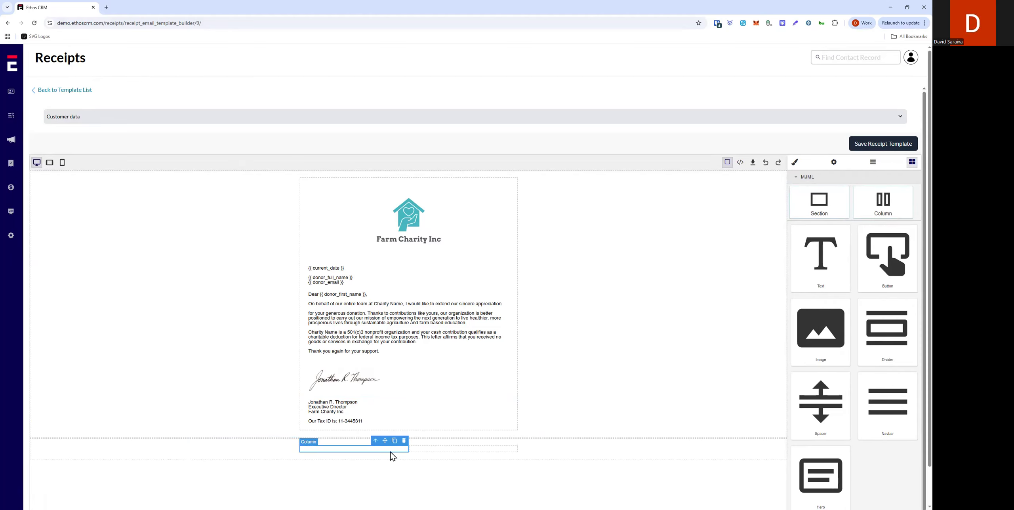
Step: Duplicate the new two-column section below the letter and open the original section's bottom padding
{"action": "left_click", "coordinate": [593, 459]}
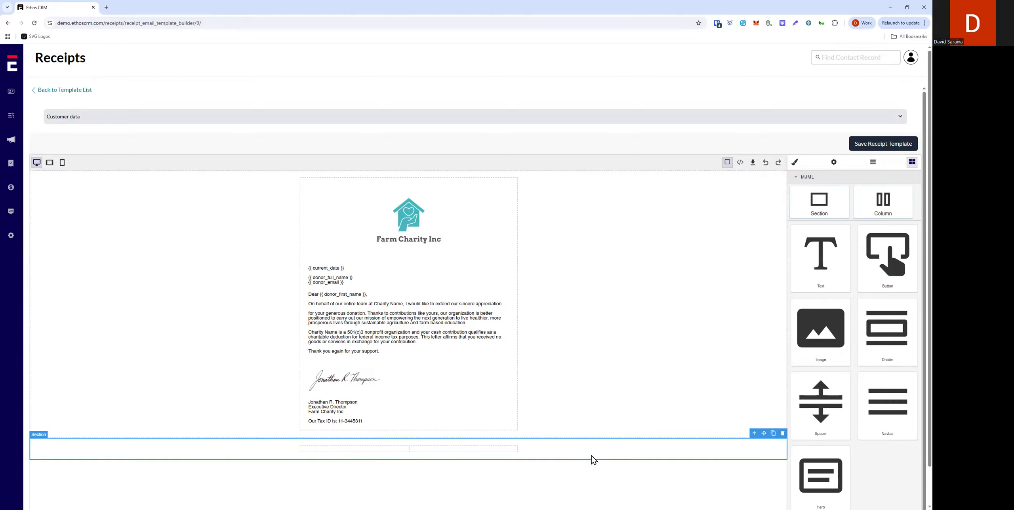
{"action": "left_click", "coordinate": [773, 433]}
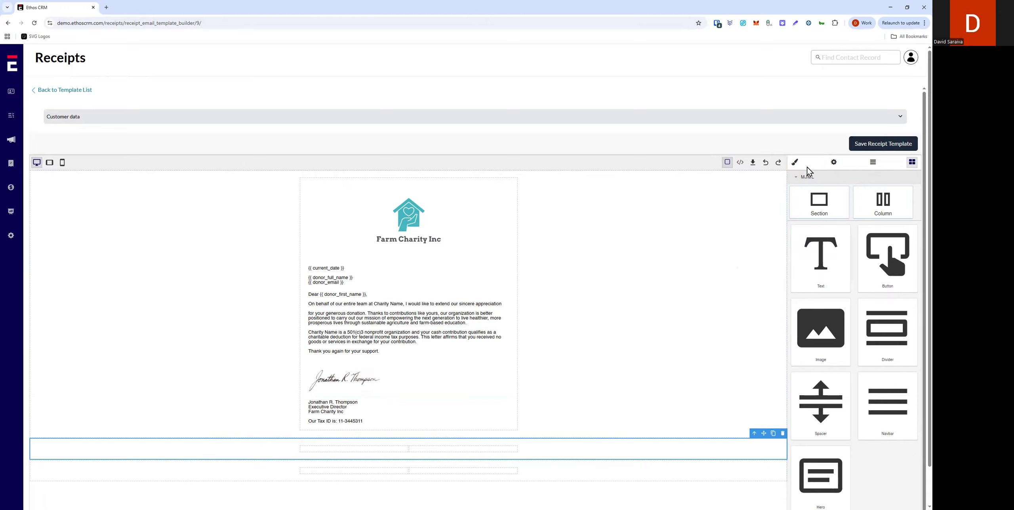
{"action": "left_click", "coordinate": [794, 163]}
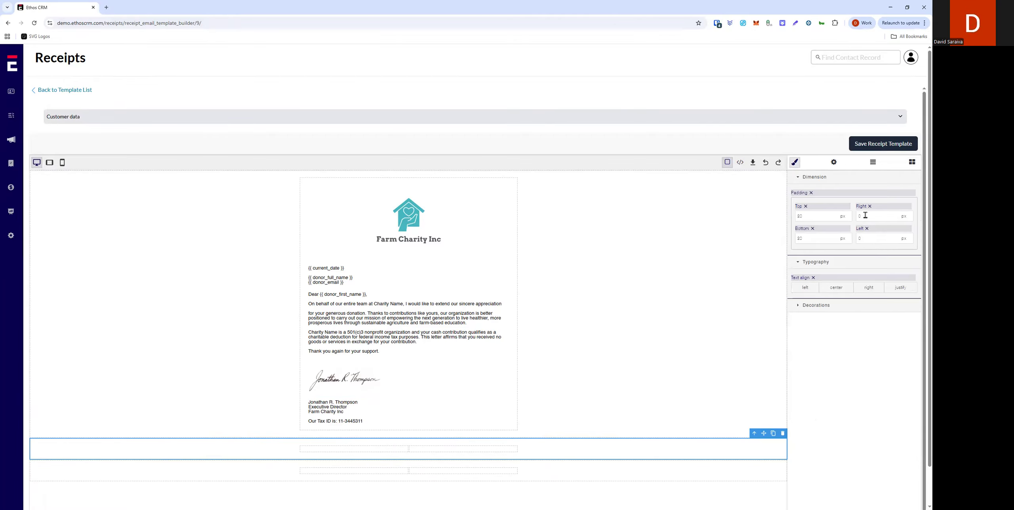
{"action": "double_click", "coordinate": [818, 237]}
Step: Set the duplicated section's top padding to 0
{"action": "left_click", "coordinate": [544, 460]}
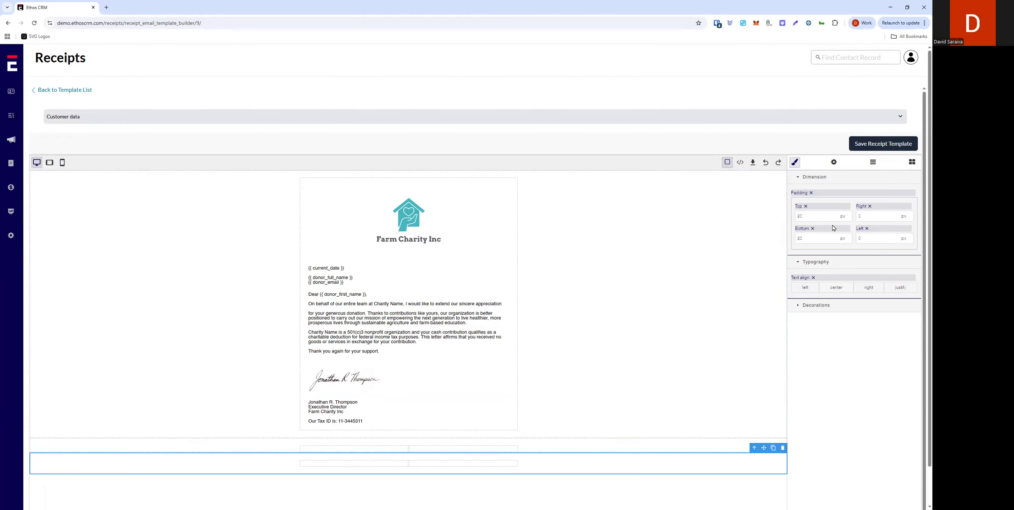
{"action": "double_click", "coordinate": [809, 216]}
{"action": "type", "text": "0"}
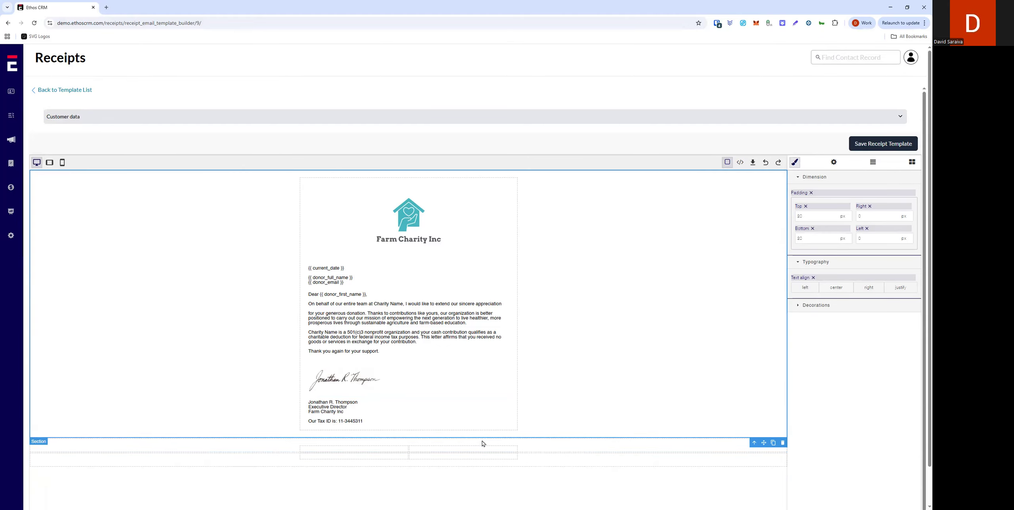
Step: Delete a column from the lower section and insert a fresh column in its place
{"action": "left_click", "coordinate": [385, 455]}
{"action": "left_click", "coordinate": [411, 457]}
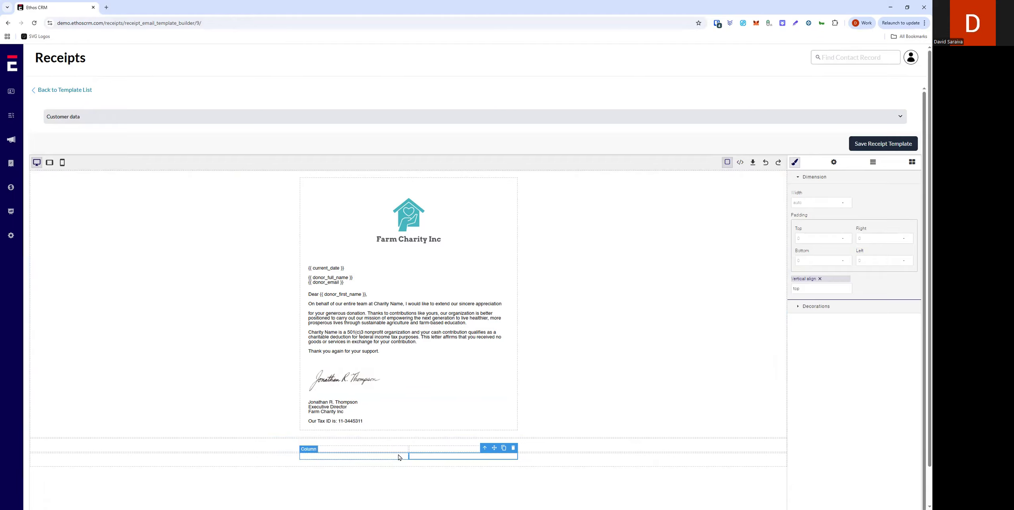
{"action": "key", "text": "Delete"}
{"action": "left_click", "coordinate": [423, 457]}
{"action": "left_click", "coordinate": [386, 458]}
{"action": "left_click", "coordinate": [418, 457]}
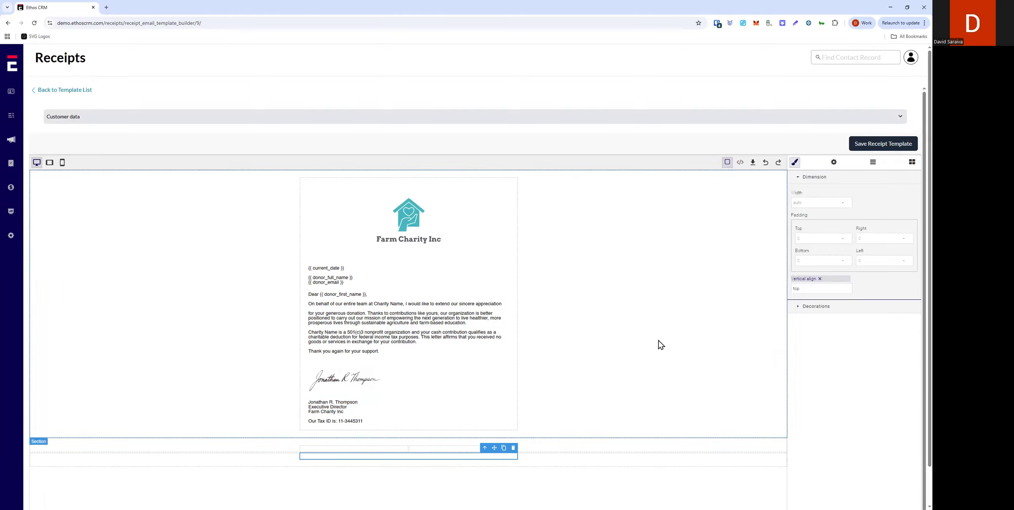
{"action": "left_click", "coordinate": [912, 162]}
{"action": "left_click_drag", "start_coordinate": [876, 208], "coordinate": [394, 460]}
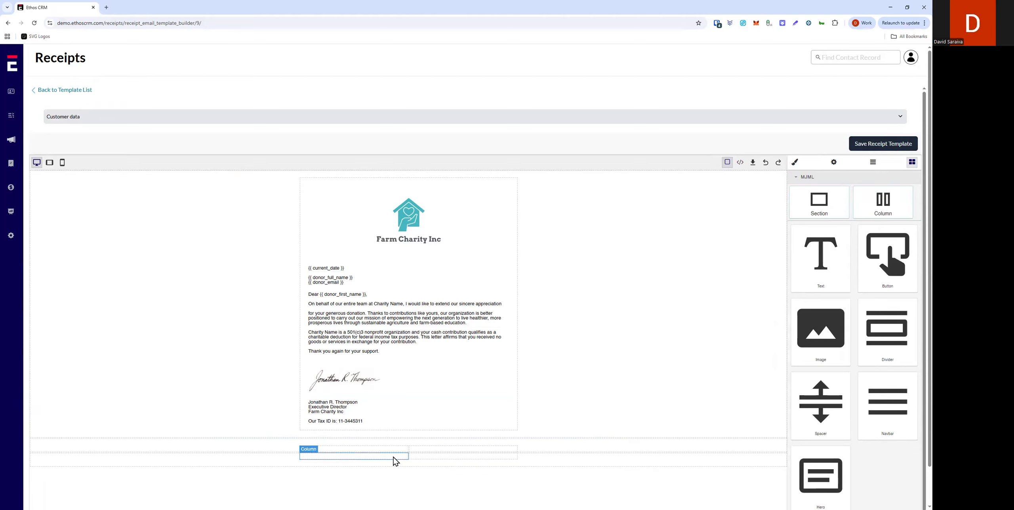
Step: Give the table columns a 1 px solid black border under Decorations
{"action": "left_click", "coordinate": [435, 453]}
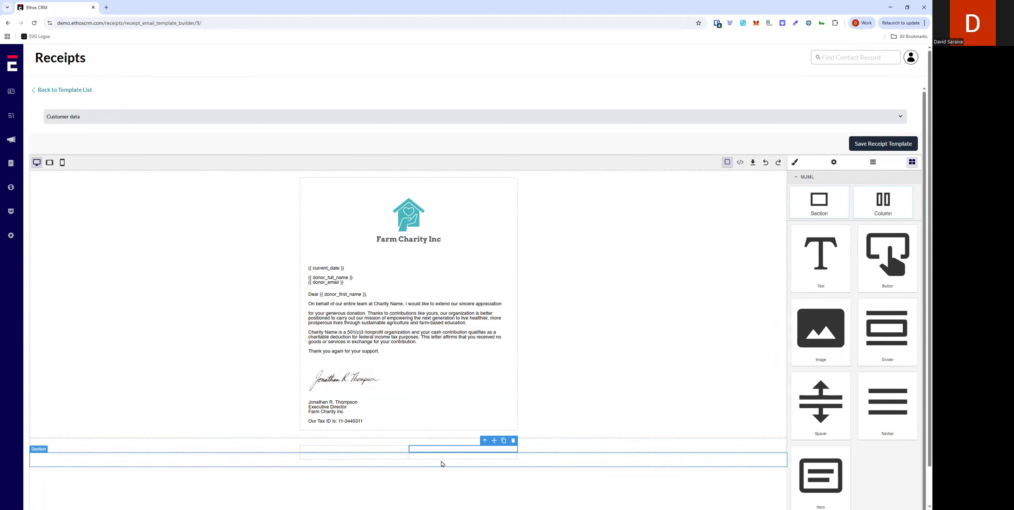
{"action": "left_click", "coordinate": [387, 457]}
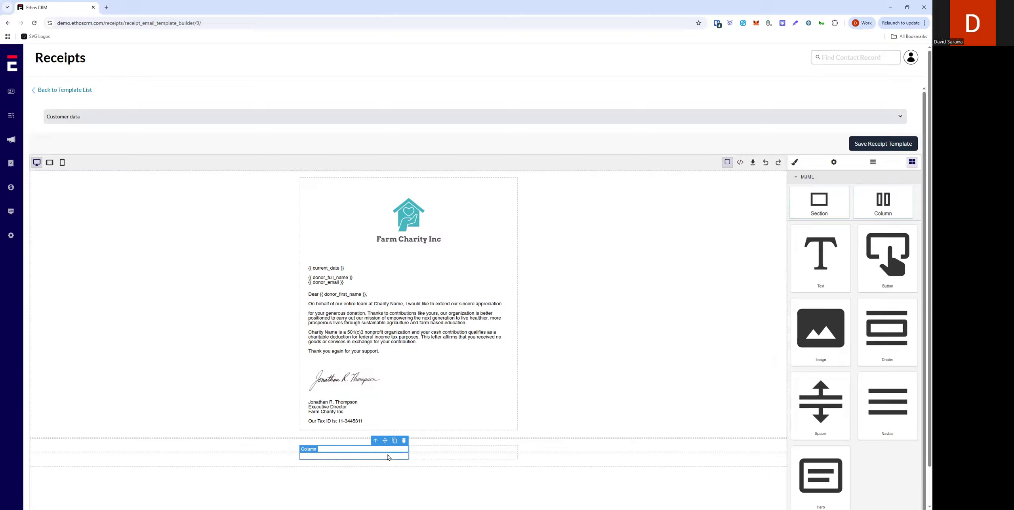
{"action": "left_click", "coordinate": [447, 455]}
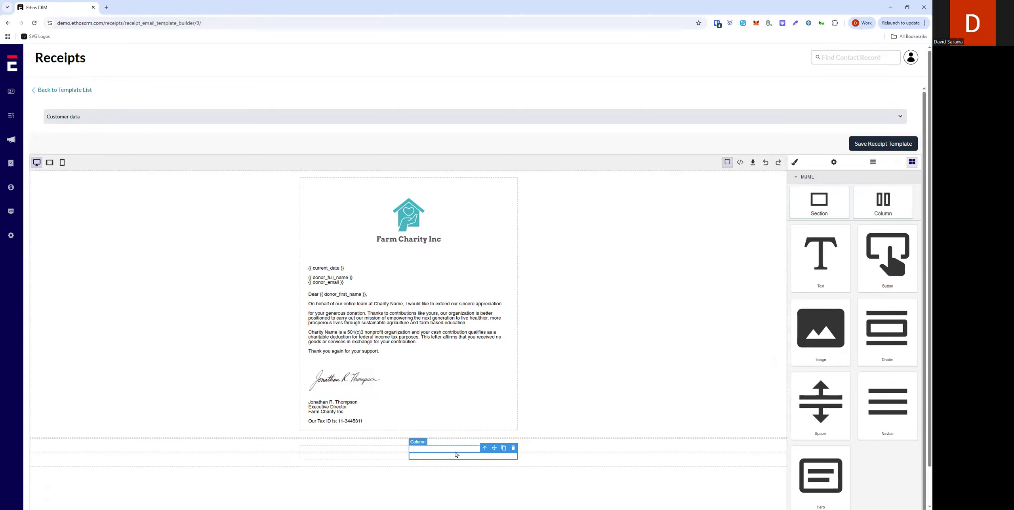
{"action": "left_click", "coordinate": [350, 457]}
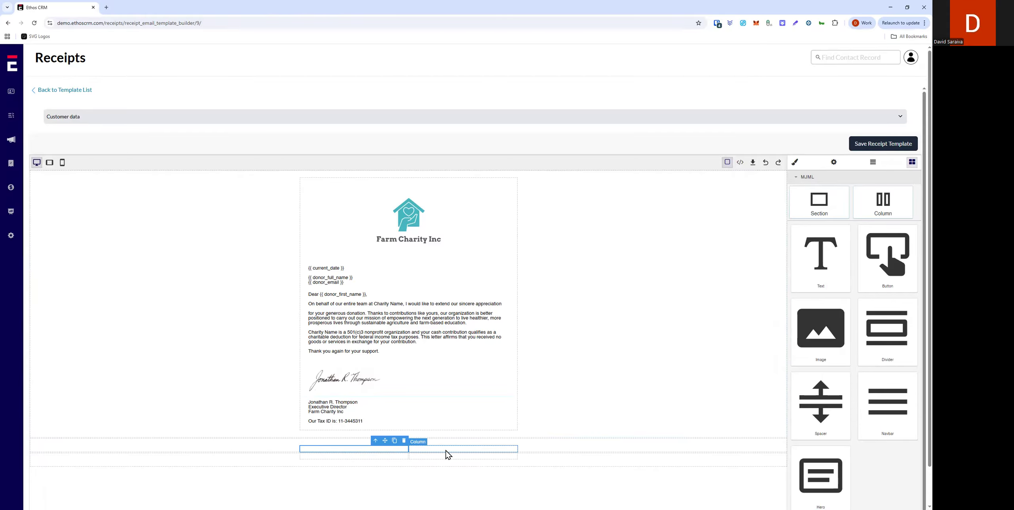
{"action": "left_click", "coordinate": [387, 459]}
{"action": "left_click", "coordinate": [795, 162]}
{"action": "left_click", "coordinate": [816, 307]}
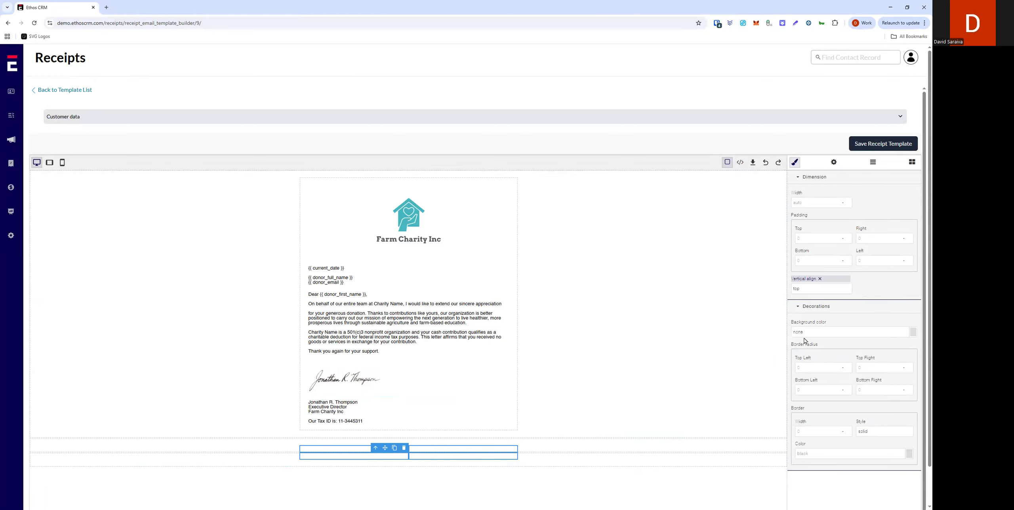
{"action": "left_click", "coordinate": [806, 432]}
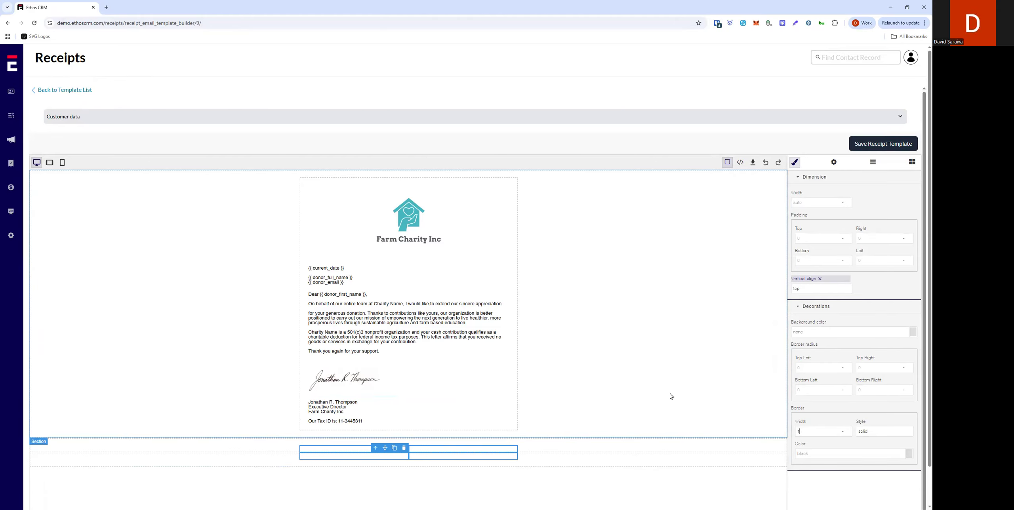
{"action": "left_click", "coordinate": [662, 365]}
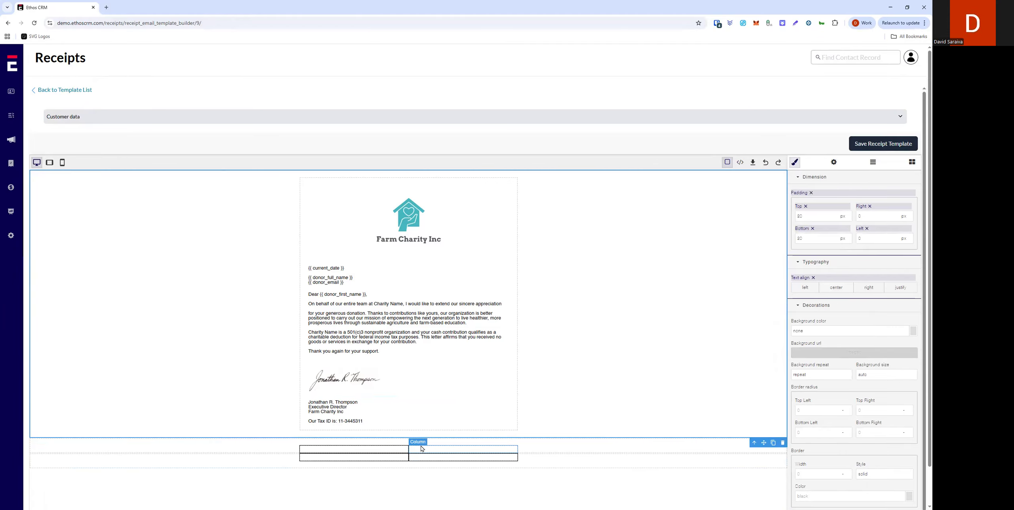
{"action": "left_click", "coordinate": [444, 450]}
{"action": "left_click", "coordinate": [359, 450]}
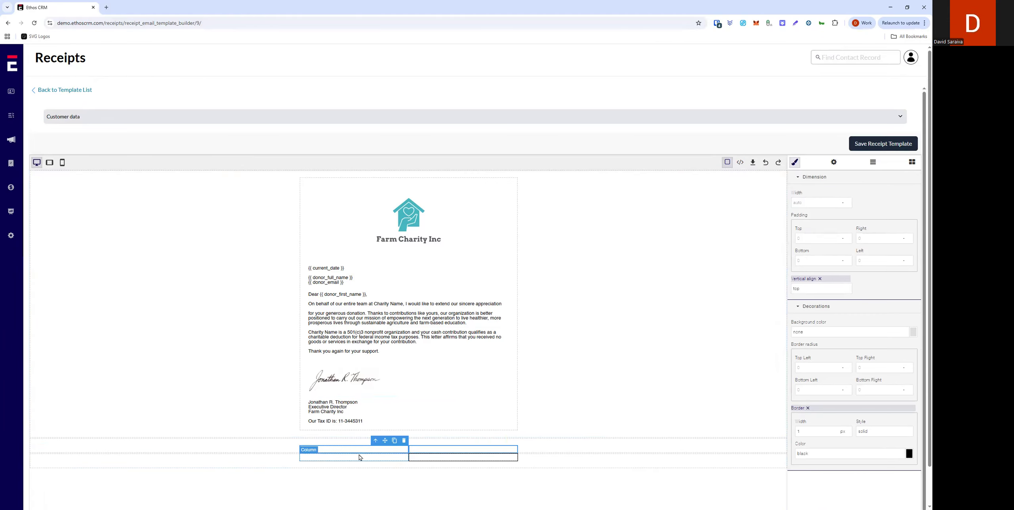
Step: Enter 5 in the table section's right padding field
{"action": "left_click", "coordinate": [584, 449]}
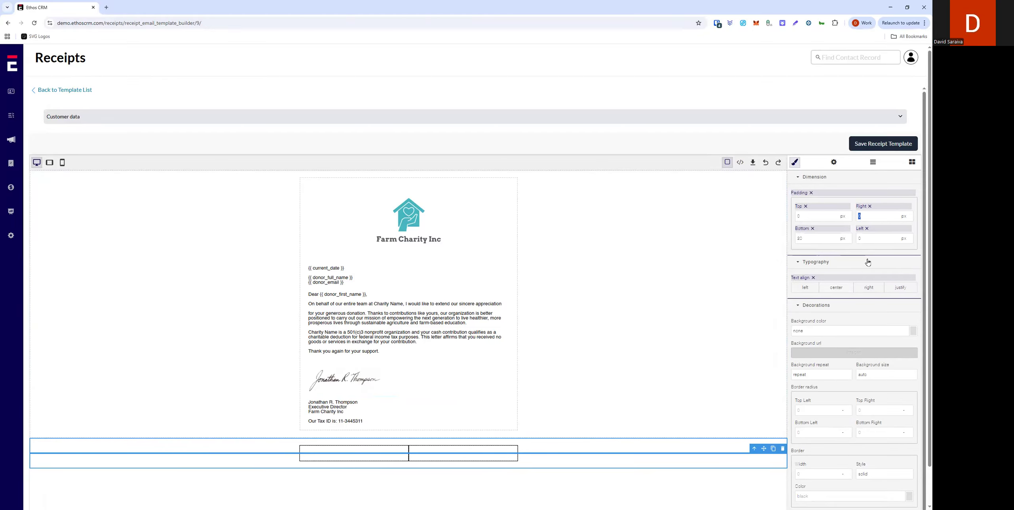
{"action": "type", "text": "5"}
{"action": "left_click", "coordinate": [689, 322]}
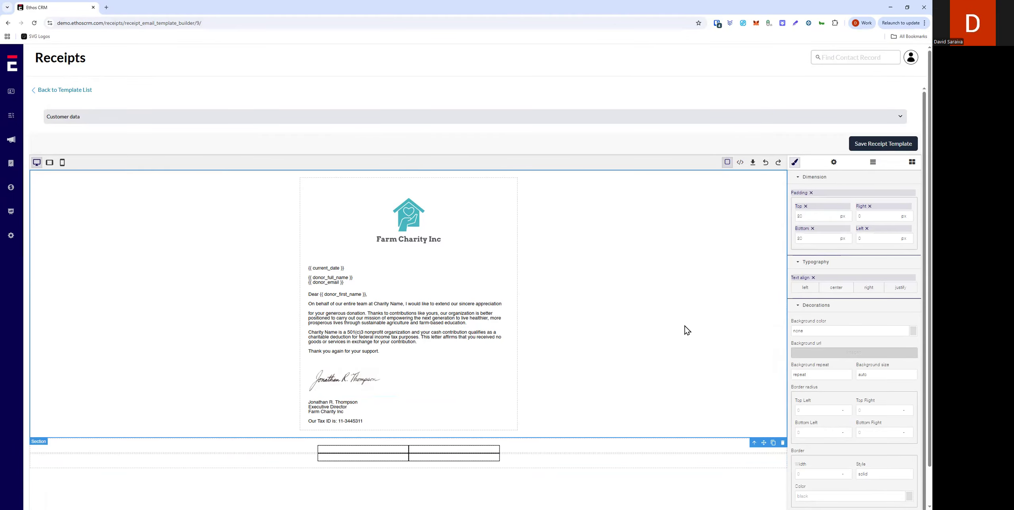
Step: Add a centred text block reading Contribution Amount to the first header cell of the table
{"action": "left_click", "coordinate": [390, 451]}
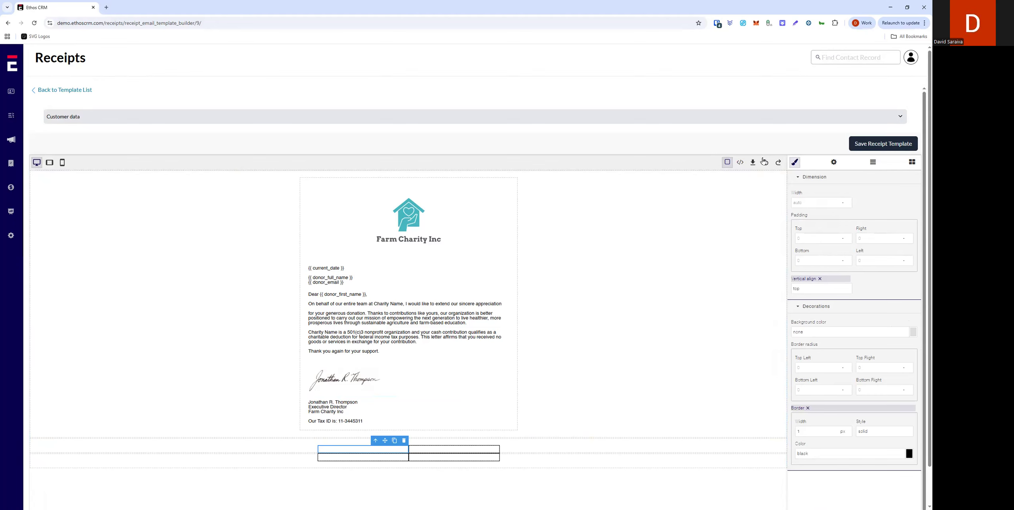
{"action": "left_click", "coordinate": [912, 166]}
{"action": "left_click", "coordinate": [541, 368]}
{"action": "left_click_drag", "start_coordinate": [826, 246], "coordinate": [380, 456]}
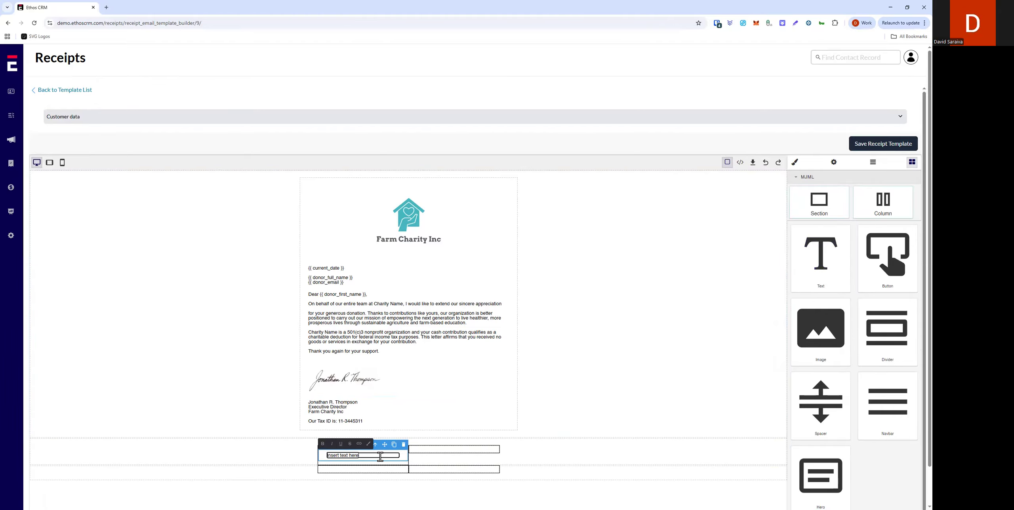
{"action": "key", "text": "ctrl+a"}
{"action": "key", "text": "BackSpace"}
{"action": "left_click", "coordinate": [460, 423]}
{"action": "left_click", "coordinate": [371, 454]}
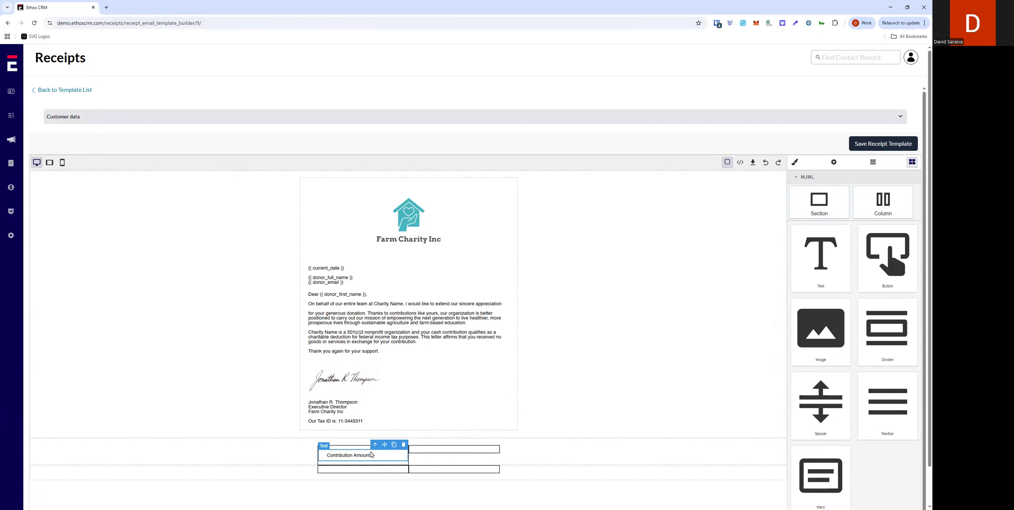
{"action": "left_click", "coordinate": [794, 162]}
{"action": "left_click", "coordinate": [839, 397]}
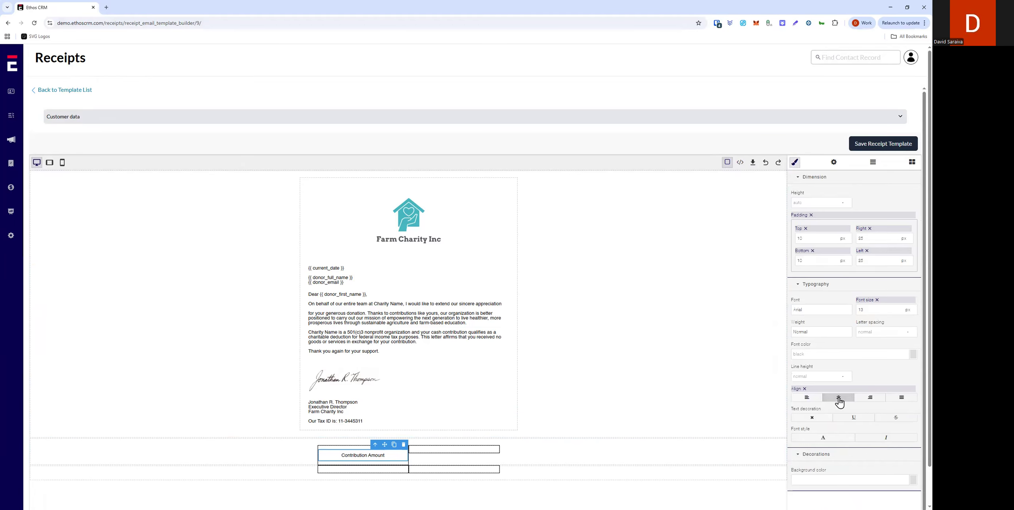
Step: Add a centred text block reading Donation Date to the second header cell
{"action": "left_click", "coordinate": [451, 454]}
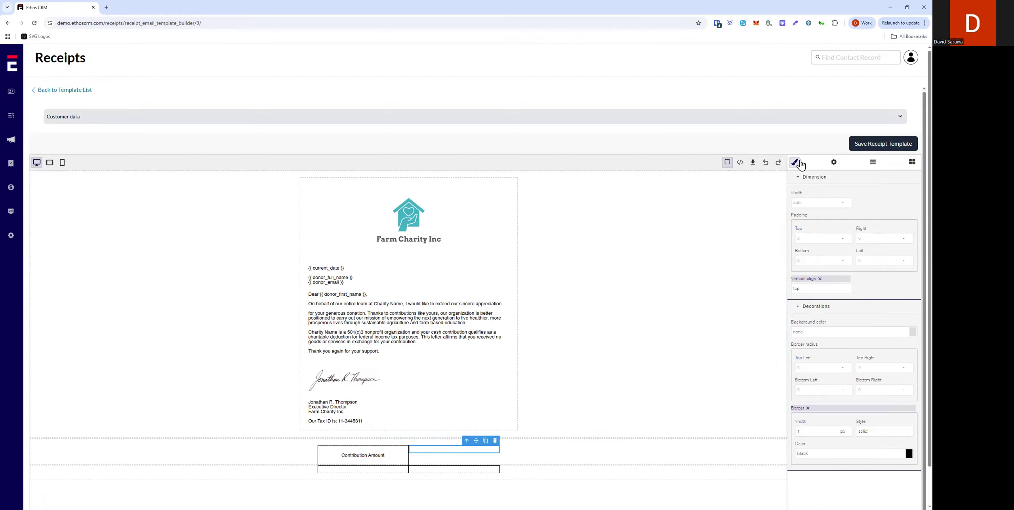
{"action": "left_click", "coordinate": [911, 162]}
{"action": "left_click_drag", "start_coordinate": [812, 263], "coordinate": [456, 455]}
{"action": "double_click", "coordinate": [436, 455]}
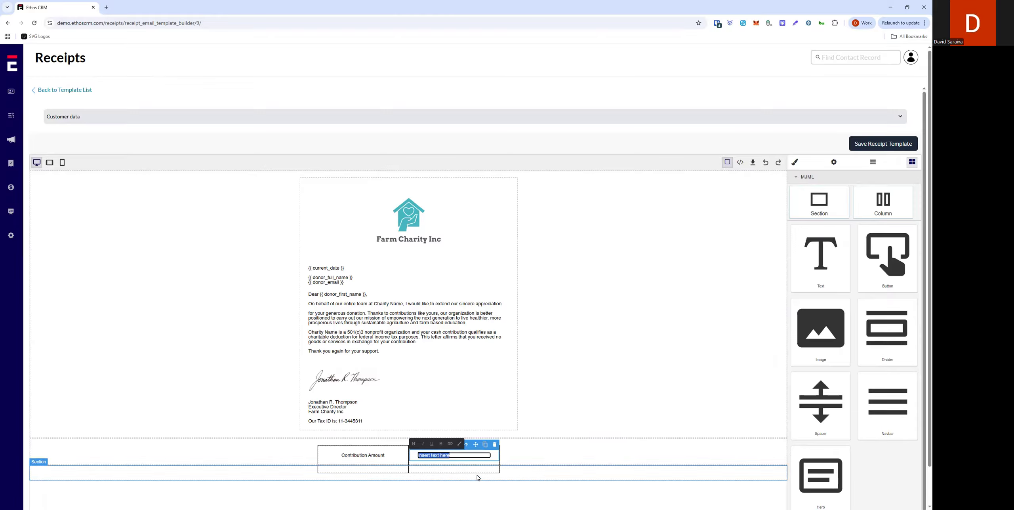
{"action": "type", "text": "0"}
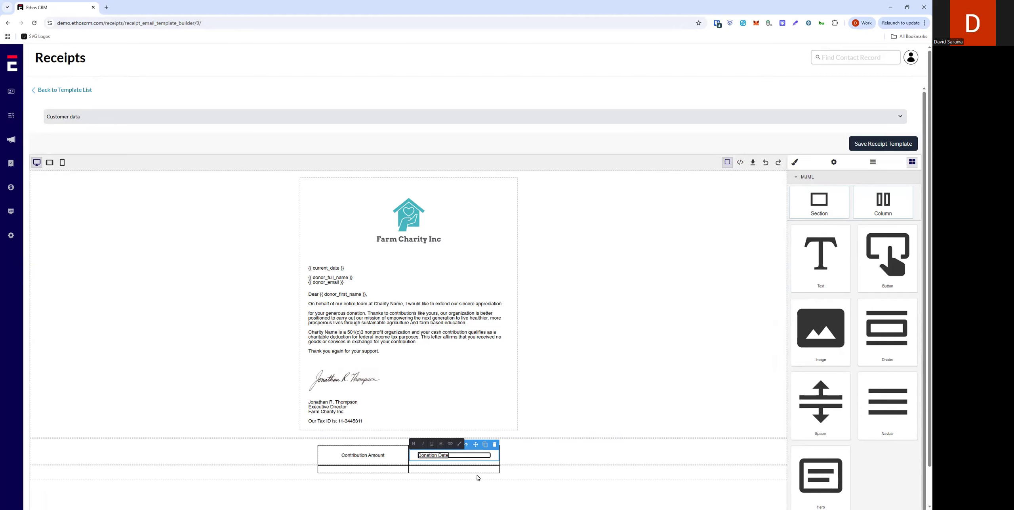
{"action": "left_click", "coordinate": [508, 446]}
{"action": "left_click", "coordinate": [486, 456]}
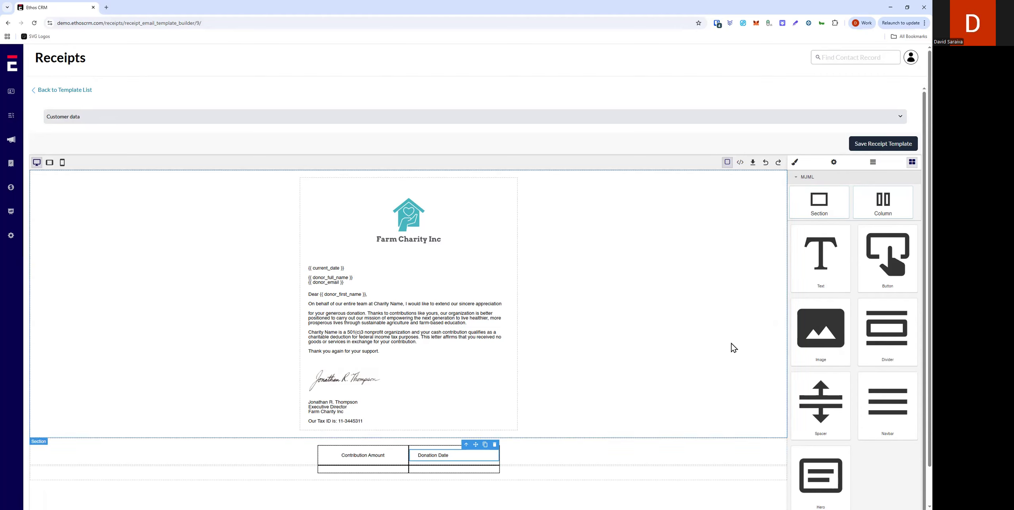
{"action": "left_click", "coordinate": [794, 162]}
{"action": "left_click", "coordinate": [838, 397]}
Step: Add text blocks to both cells of the lower table row
{"action": "left_click", "coordinate": [425, 471]}
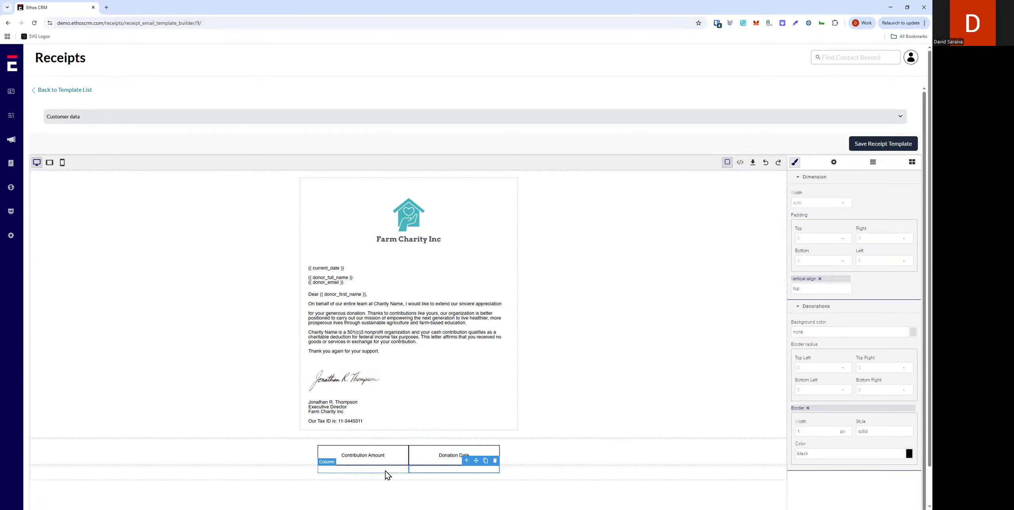
{"action": "left_click", "coordinate": [907, 168]}
{"action": "left_click_drag", "start_coordinate": [818, 256], "coordinate": [358, 472]}
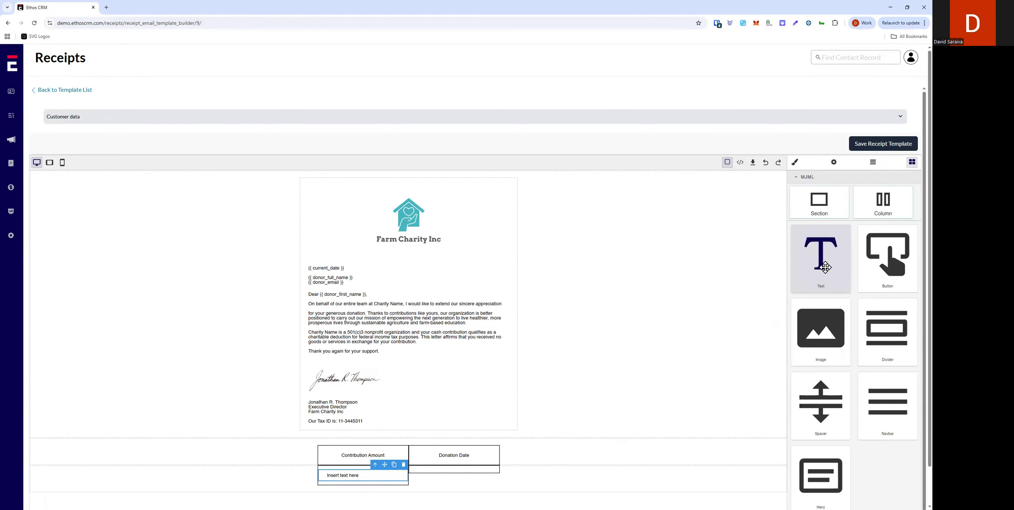
{"action": "left_click_drag", "start_coordinate": [453, 473], "coordinate": [451, 475]}
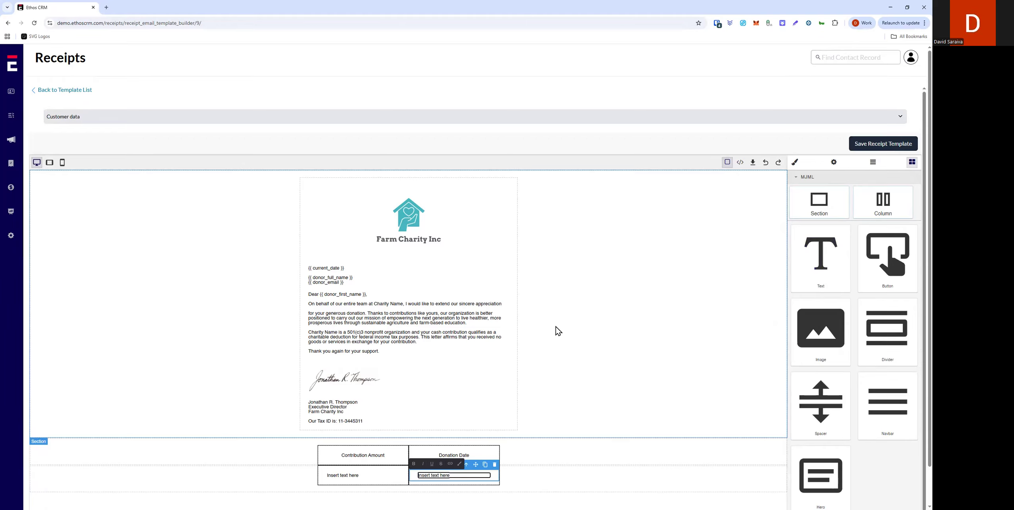
Step: Copy the {{ donor_last_donation }} snippet from Customer data and paste it into the lower-left cell
{"action": "left_click", "coordinate": [894, 118]}
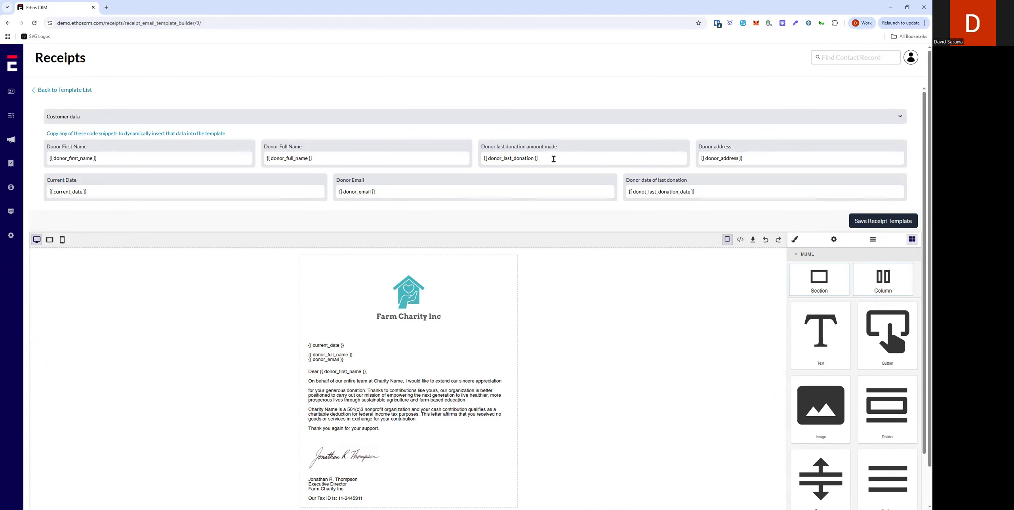
{"action": "left_click_drag", "start_coordinate": [553, 158], "coordinate": [484, 161]}
{"action": "key", "text": "ctrl+c"}
{"action": "left_click", "coordinate": [615, 426]}
{"action": "scroll", "coordinate": [619, 426], "scroll_direction": "down", "scroll_amount": 3}
{"action": "double_click", "coordinate": [349, 445]}
{"action": "left_click_drag", "start_coordinate": [360, 444], "coordinate": [312, 446]}
{"action": "key", "text": "ctrl+v"}
{"action": "left_click", "coordinate": [570, 441]}
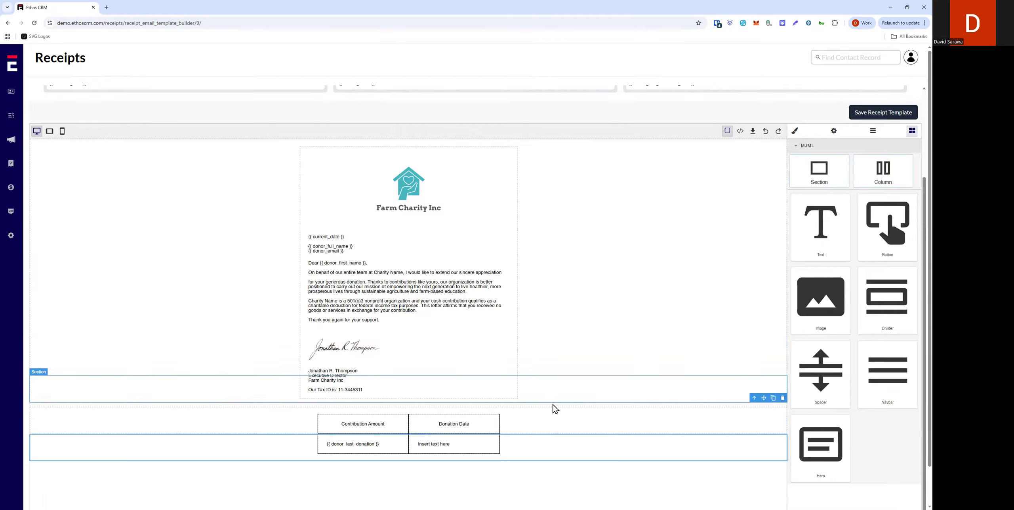
Step: Copy the {{ donot_last_donation_date }} snippet and paste it into the lower-right cell
{"action": "scroll", "coordinate": [631, 279], "scroll_direction": "up", "scroll_amount": 3}
{"action": "left_click_drag", "start_coordinate": [697, 192], "coordinate": [628, 192]}
{"action": "key", "text": "ctrl+c"}
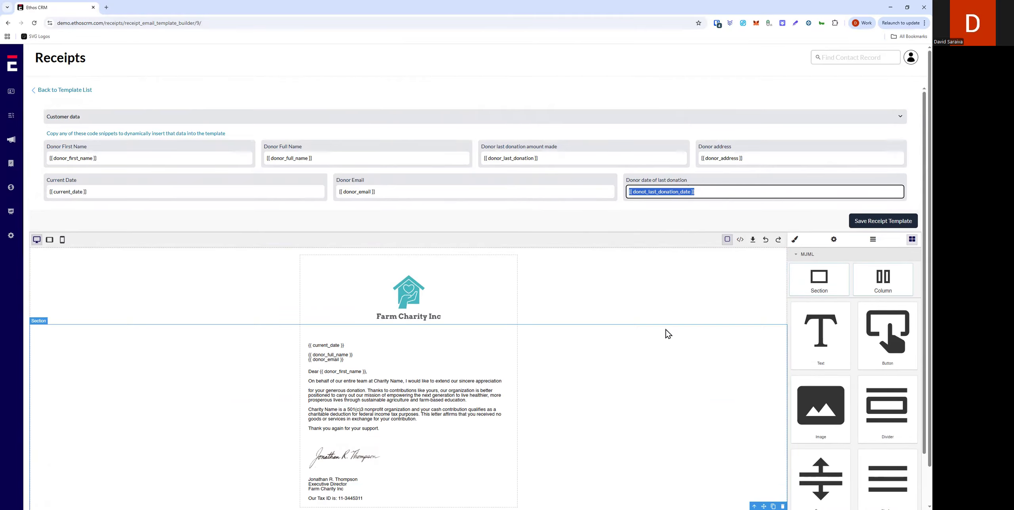
{"action": "scroll", "coordinate": [599, 464], "scroll_direction": "down", "scroll_amount": 3}
{"action": "double_click", "coordinate": [453, 444]}
{"action": "left_click_drag", "start_coordinate": [461, 444], "coordinate": [415, 446]}
{"action": "key", "text": "ctrl+v"}
{"action": "left_click", "coordinate": [590, 448]}
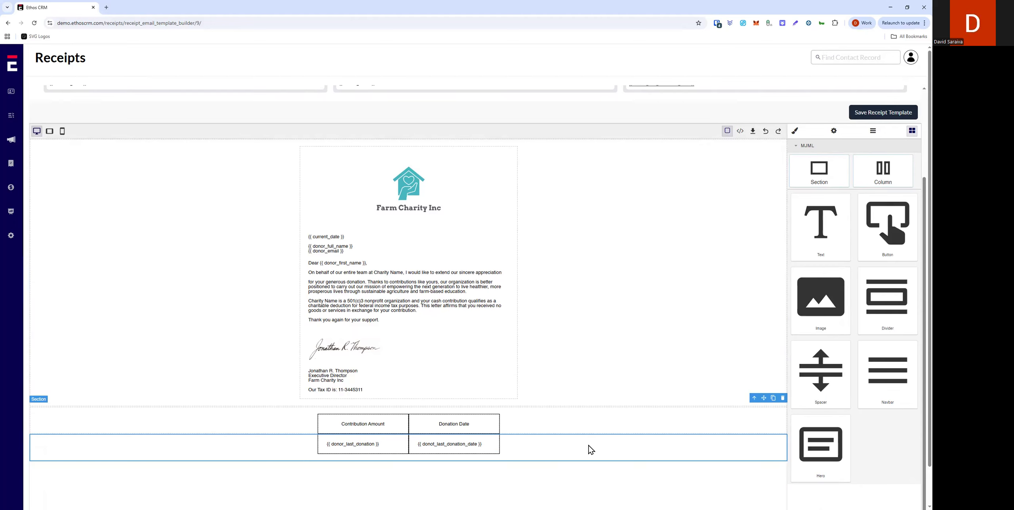
Step: Center-align the donation amount placeholder text
{"action": "left_click", "coordinate": [396, 452]}
{"action": "left_click", "coordinate": [794, 132]}
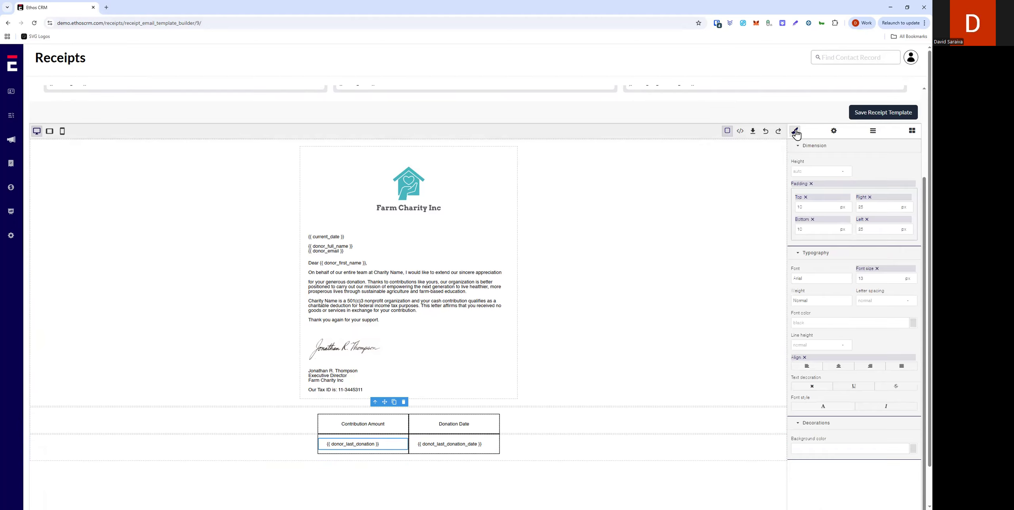
{"action": "left_click", "coordinate": [839, 366]}
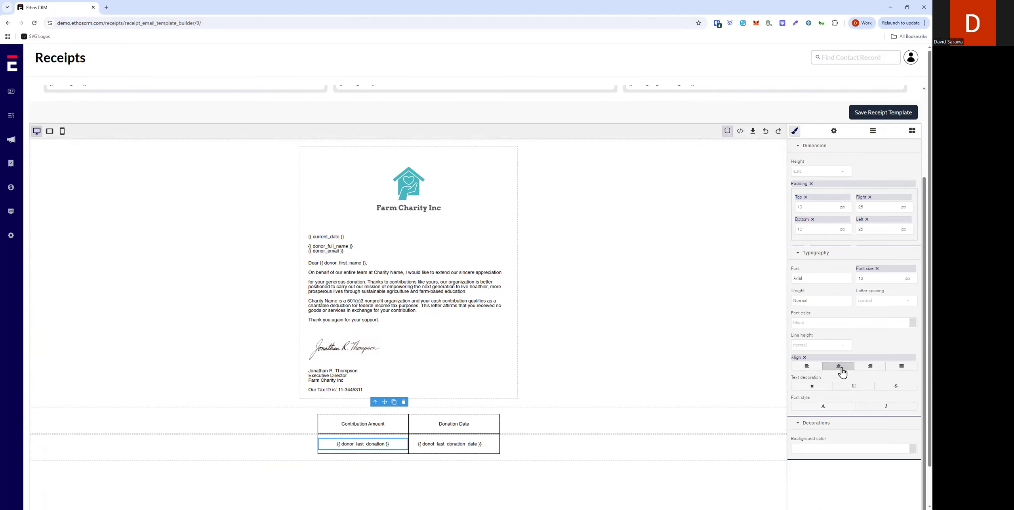
Step: Center-align the donation date placeholder text in the lower-right cell
{"action": "left_click", "coordinate": [487, 447]}
{"action": "left_click", "coordinate": [872, 131]}
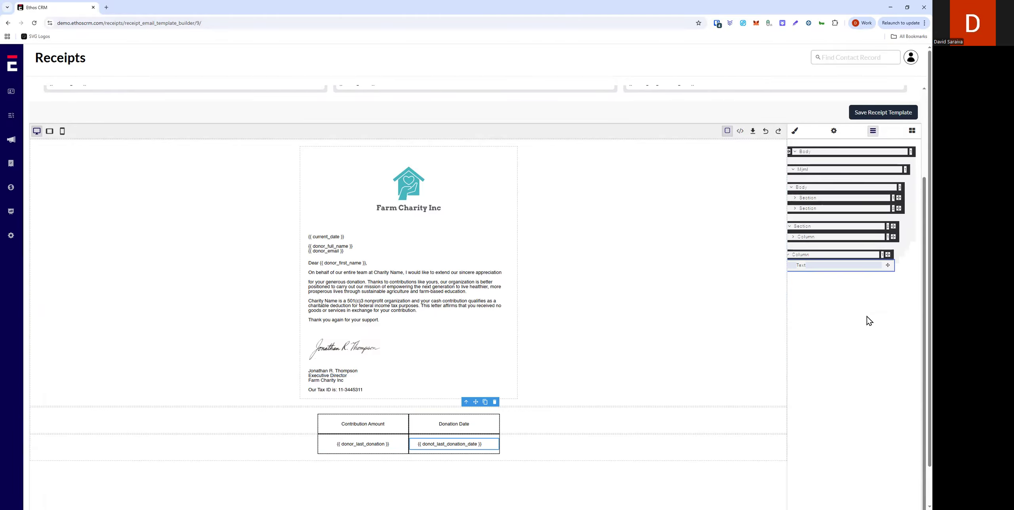
{"action": "left_click", "coordinate": [795, 131]}
{"action": "left_click", "coordinate": [838, 366]}
{"action": "left_click", "coordinate": [547, 452]}
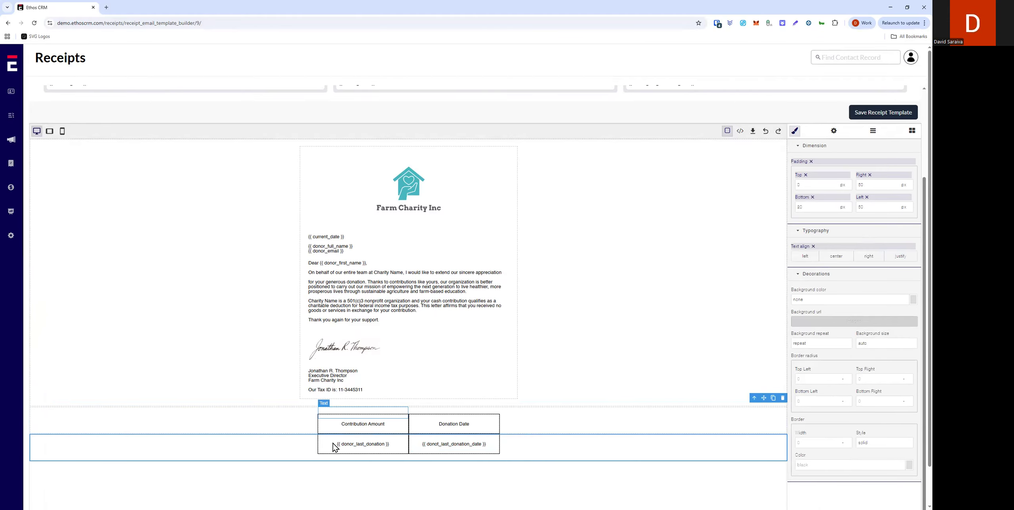
Step: Add a new section below the donation table
{"action": "left_click", "coordinate": [911, 133]}
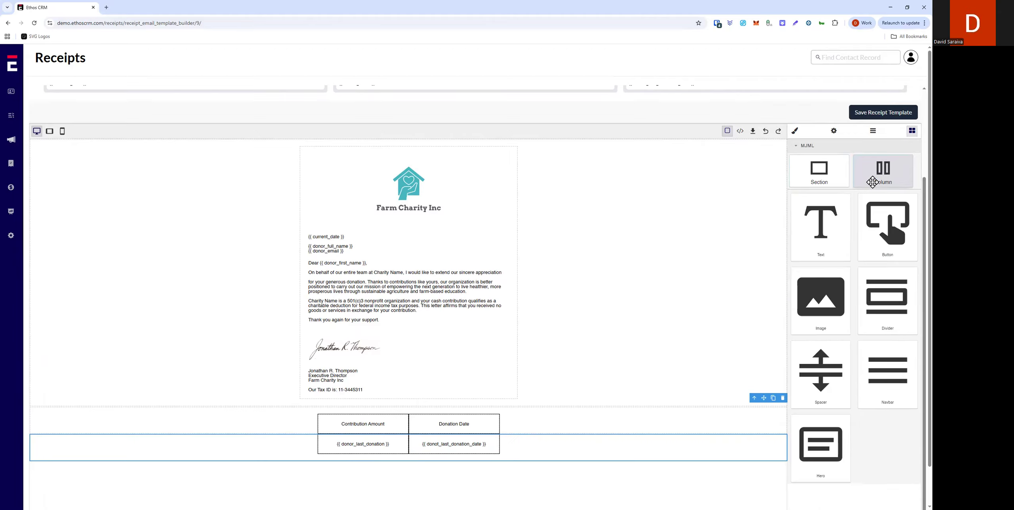
{"action": "left_click_drag", "start_coordinate": [823, 182], "coordinate": [685, 415]}
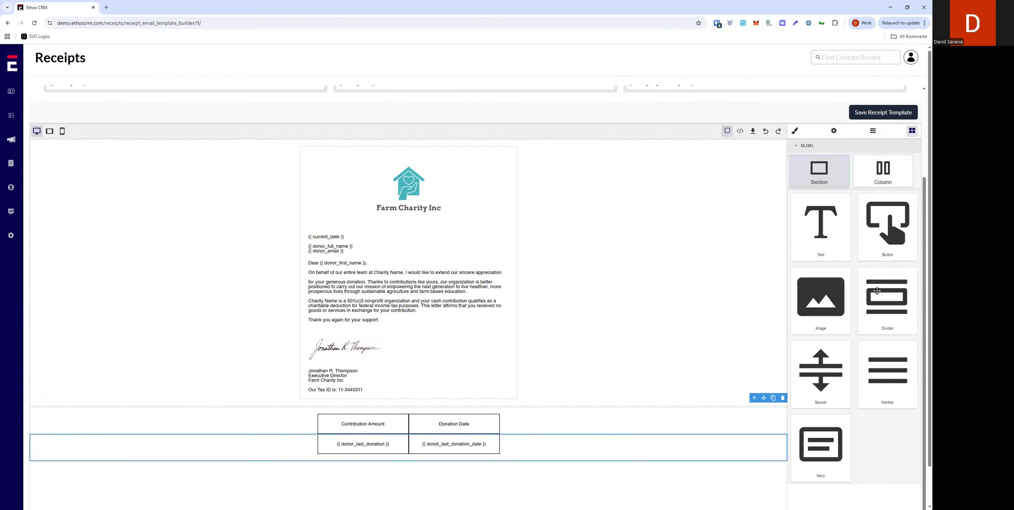
{"action": "left_click", "coordinate": [554, 461]}
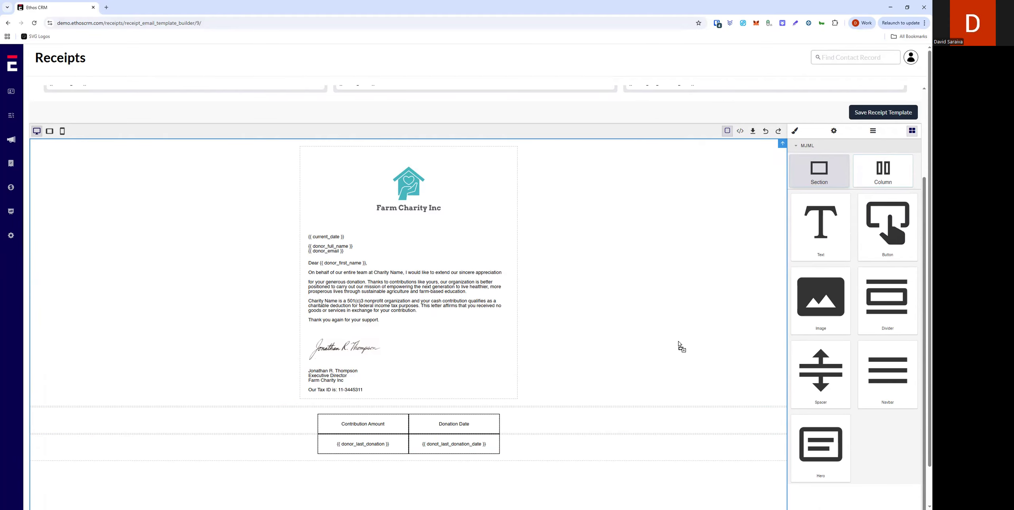
{"action": "left_click_drag", "start_coordinate": [703, 397], "coordinate": [646, 437]}
{"action": "left_click_drag", "start_coordinate": [821, 168], "coordinate": [402, 482]}
{"action": "scroll", "coordinate": [403, 482], "scroll_direction": "down", "scroll_amount": 1}
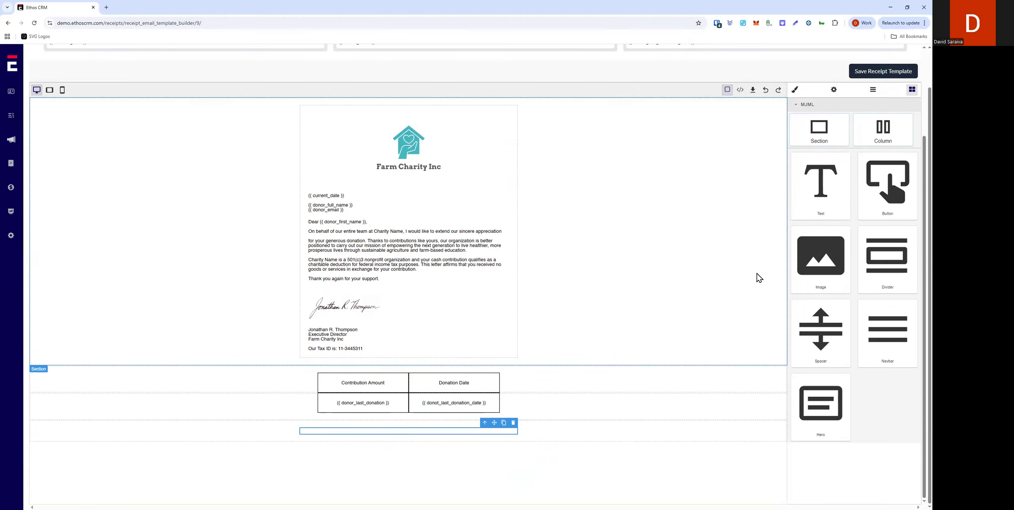
Step: Place an image block in the new section and upload divider.png as its image
{"action": "left_click_drag", "start_coordinate": [814, 264], "coordinate": [388, 435]}
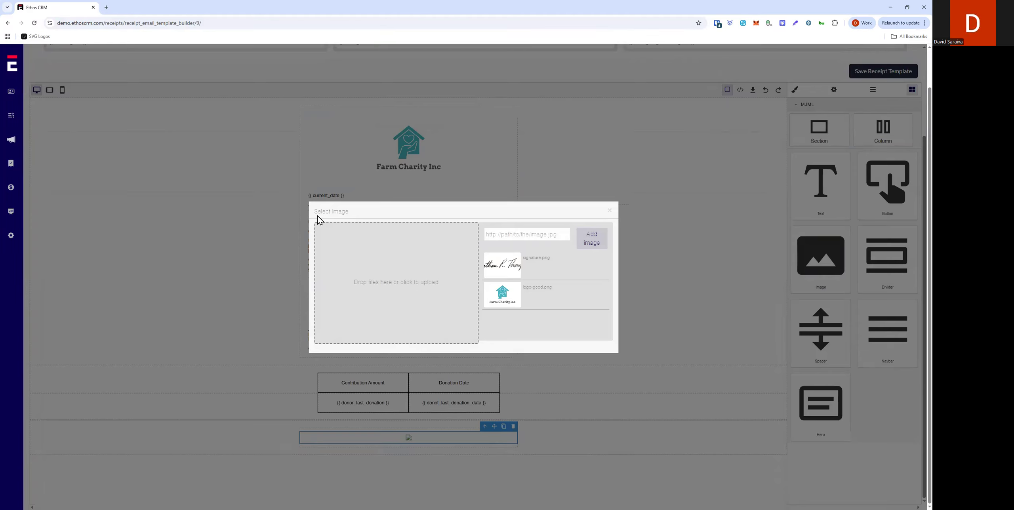
{"action": "left_click", "coordinate": [413, 277]}
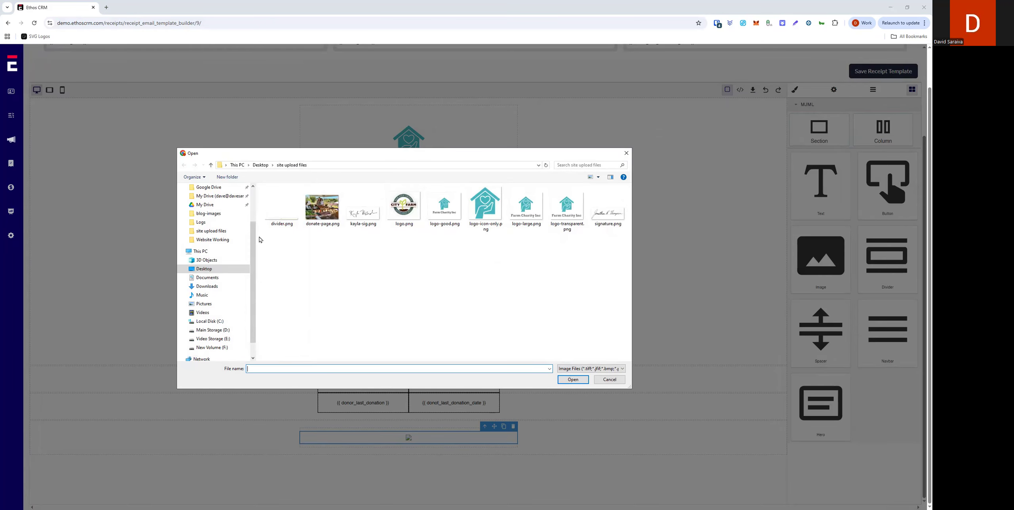
{"action": "left_click", "coordinate": [281, 207]}
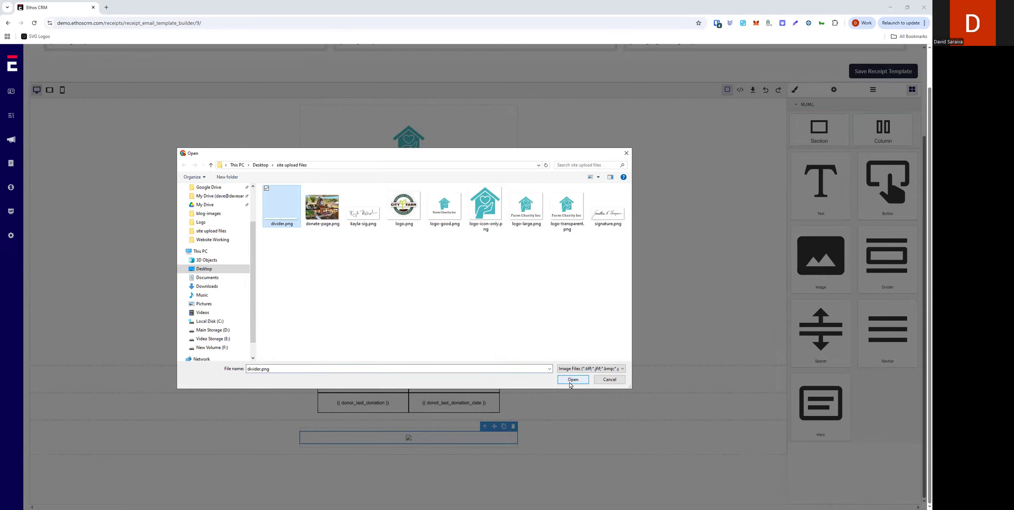
{"action": "left_click", "coordinate": [573, 383]}
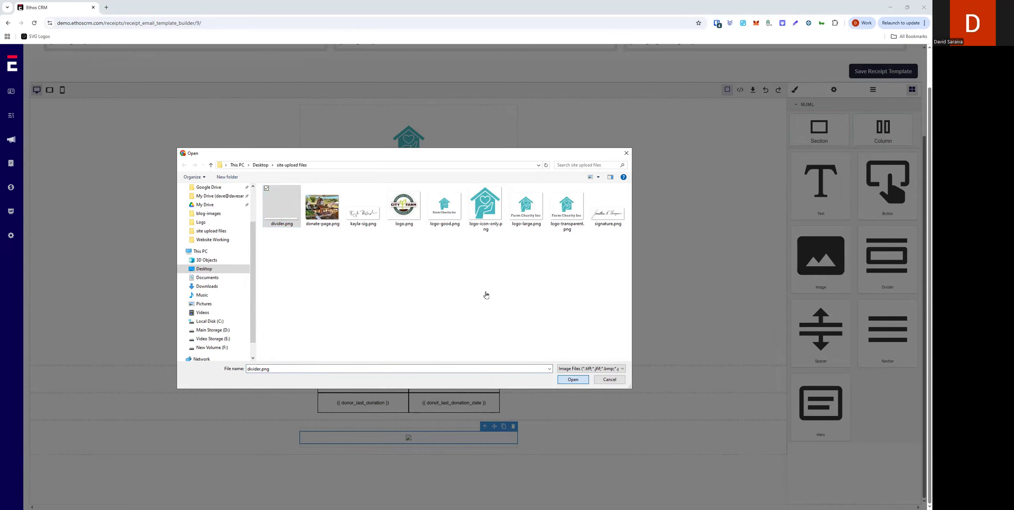
{"action": "left_click", "coordinate": [503, 267]}
{"action": "left_click", "coordinate": [569, 441]}
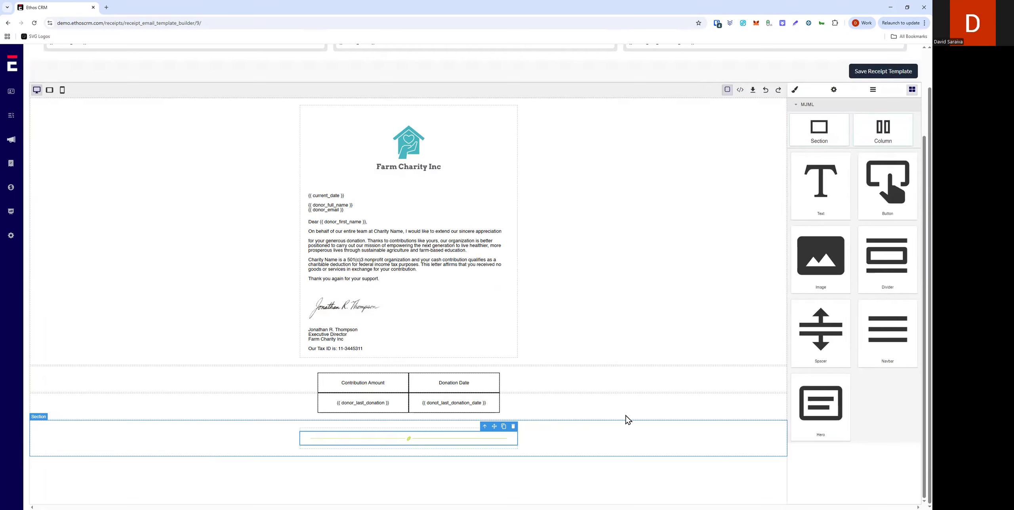
Step: Add a text block below the divider and paste the charity's footer with website and contact details
{"action": "left_click_drag", "start_coordinate": [809, 173], "coordinate": [410, 447]}
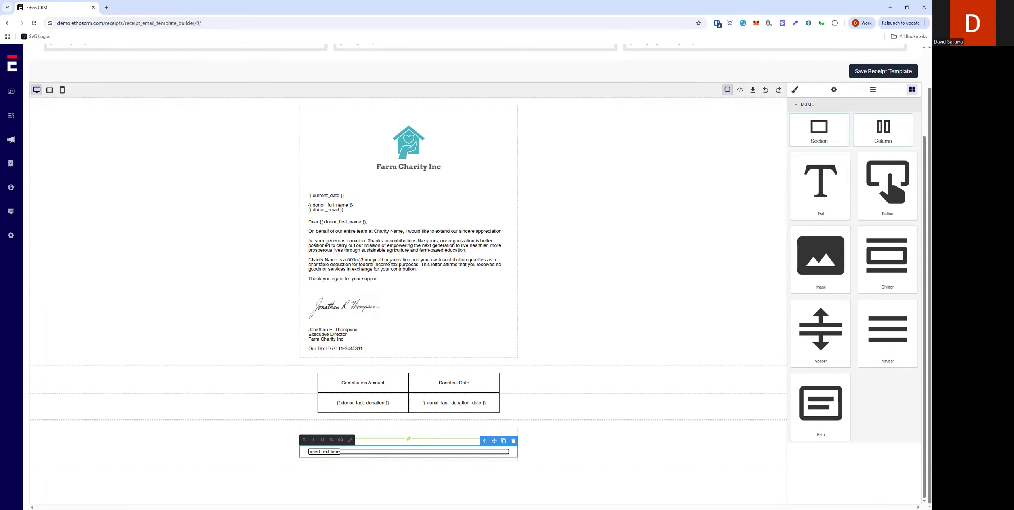
{"action": "key", "text": "alt+Tab"}
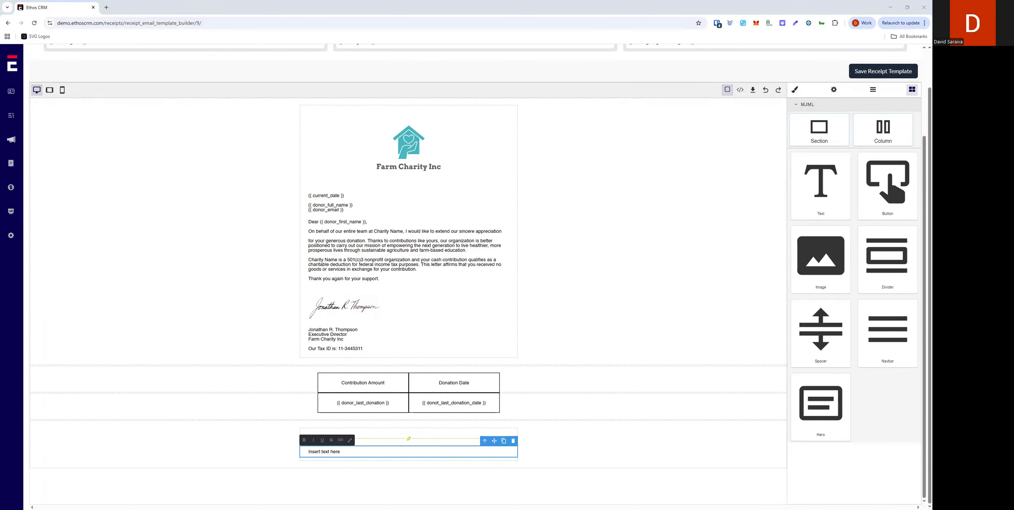
{"action": "triple_click", "coordinate": [347, 453]}
{"action": "key", "text": "ctrl+v"}
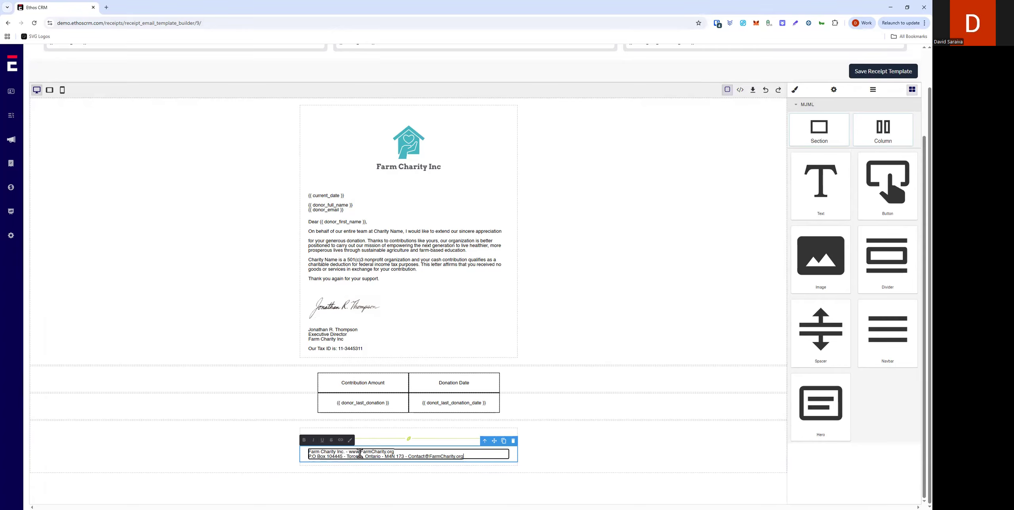
{"action": "left_click", "coordinate": [479, 458]}
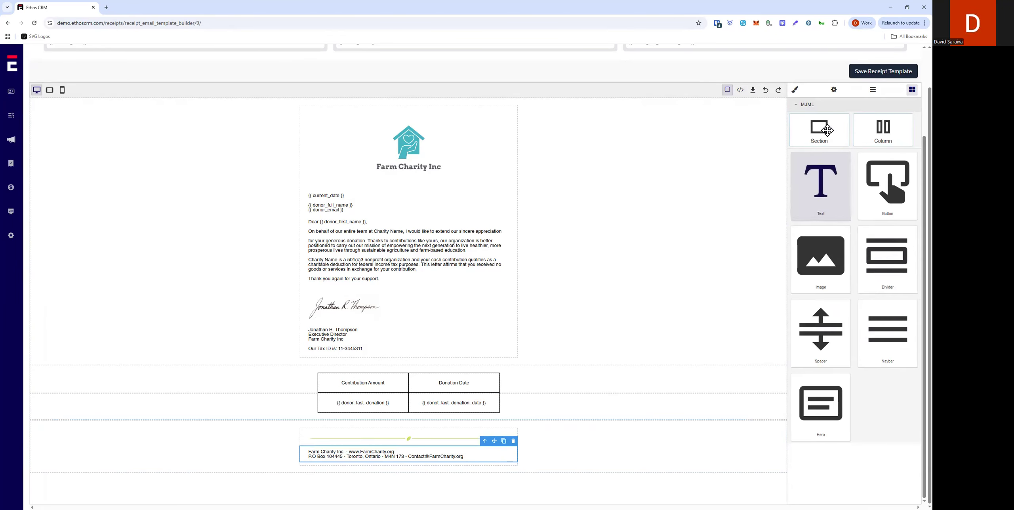
Step: Center-align the footer text
{"action": "left_click", "coordinate": [795, 89]}
{"action": "left_click", "coordinate": [837, 325]}
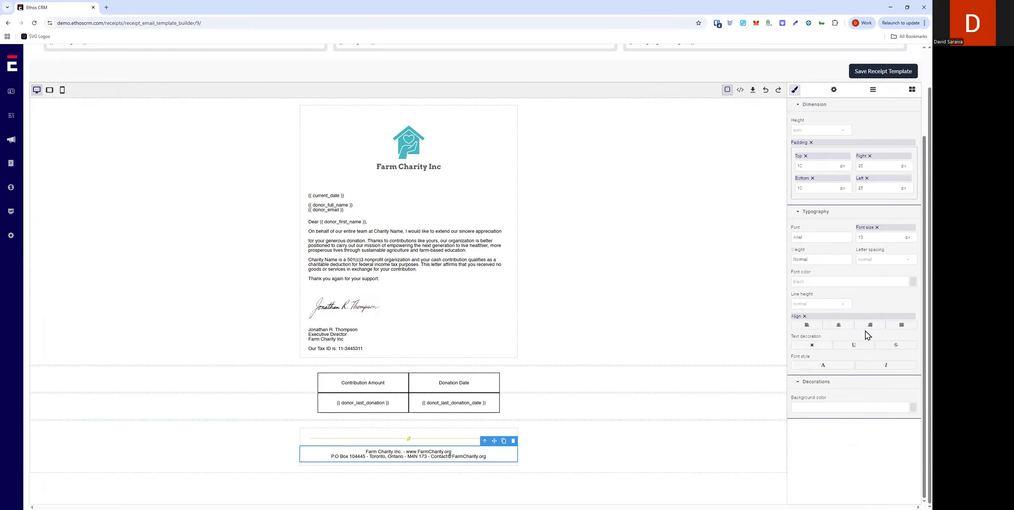
{"action": "left_click", "coordinate": [552, 468]}
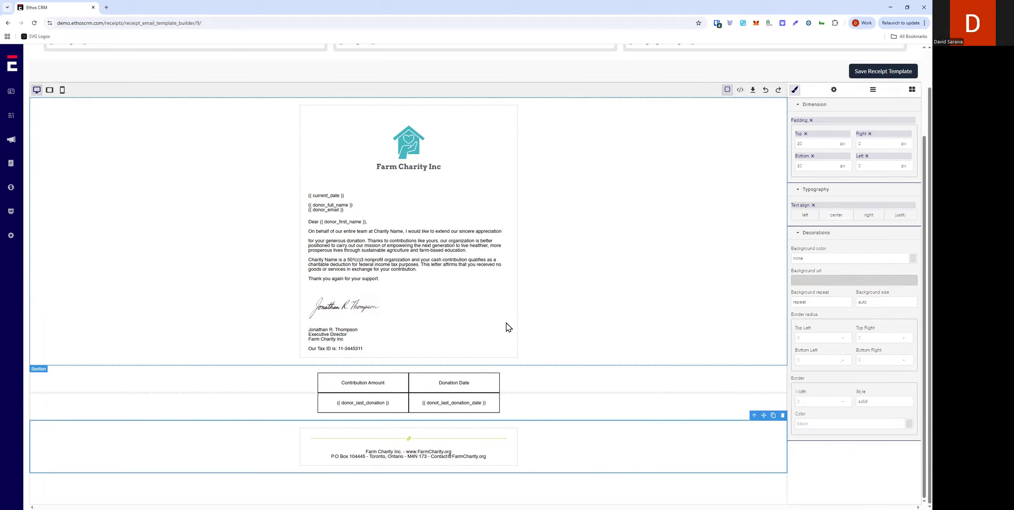
Step: Select all the template's text blocks and set their font to Georgia at size 16
{"action": "left_click", "coordinate": [320, 210]}
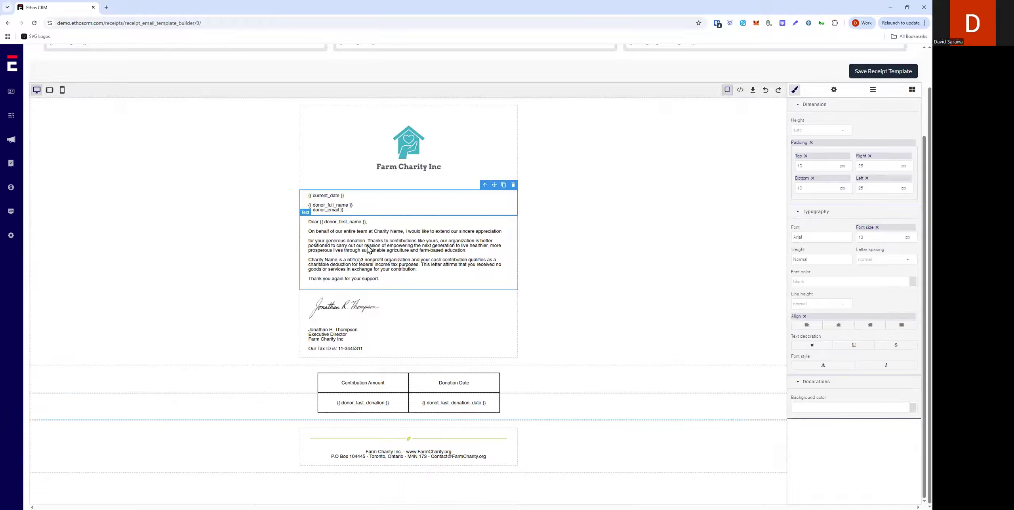
{"action": "left_click", "coordinate": [374, 259]}
{"action": "left_click", "coordinate": [321, 350]}
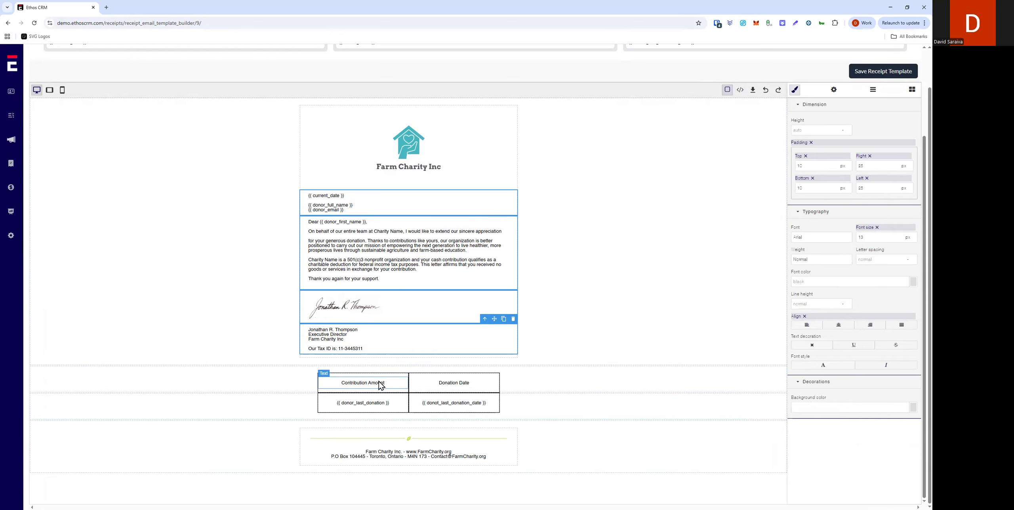
{"action": "left_click", "coordinate": [452, 381]}
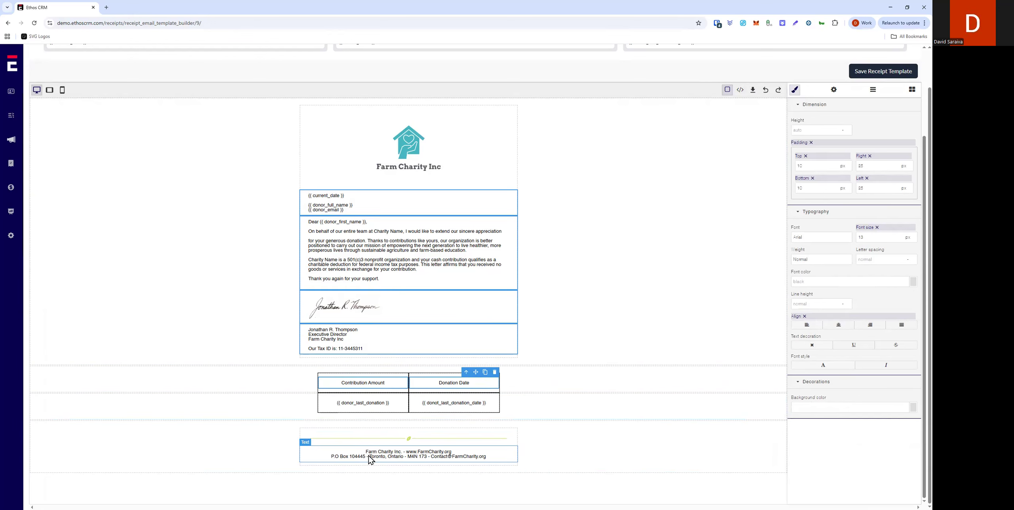
{"action": "left_click", "coordinate": [409, 456]}
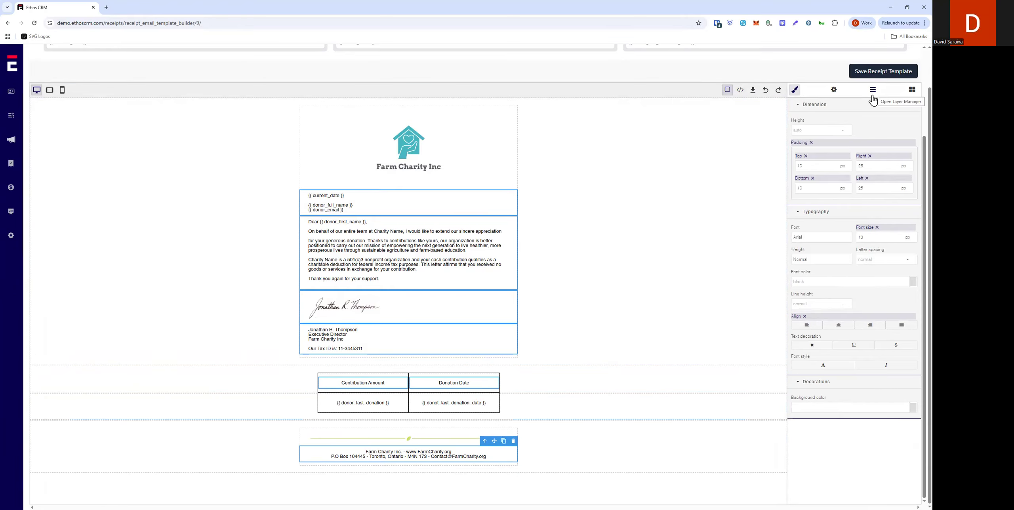
{"action": "left_click", "coordinate": [836, 239]}
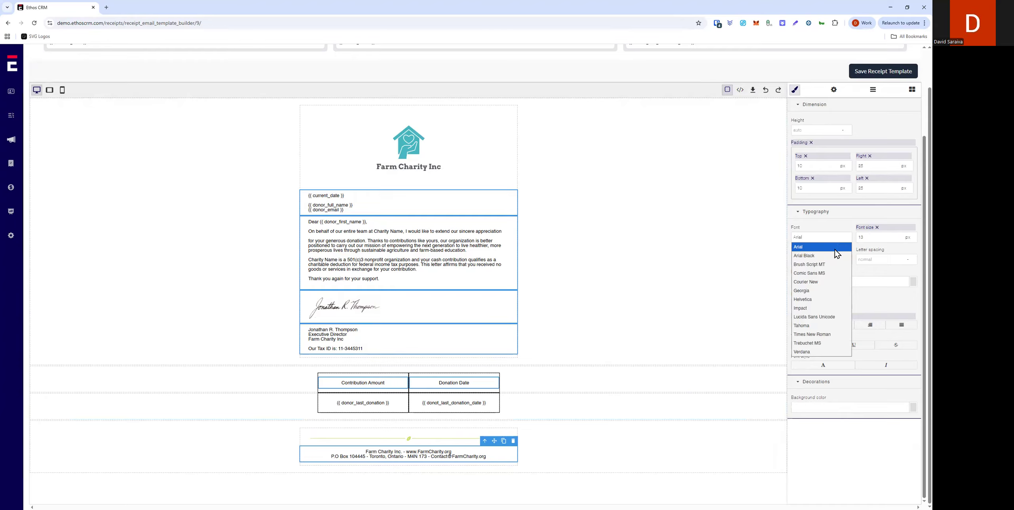
{"action": "left_click", "coordinate": [823, 295]}
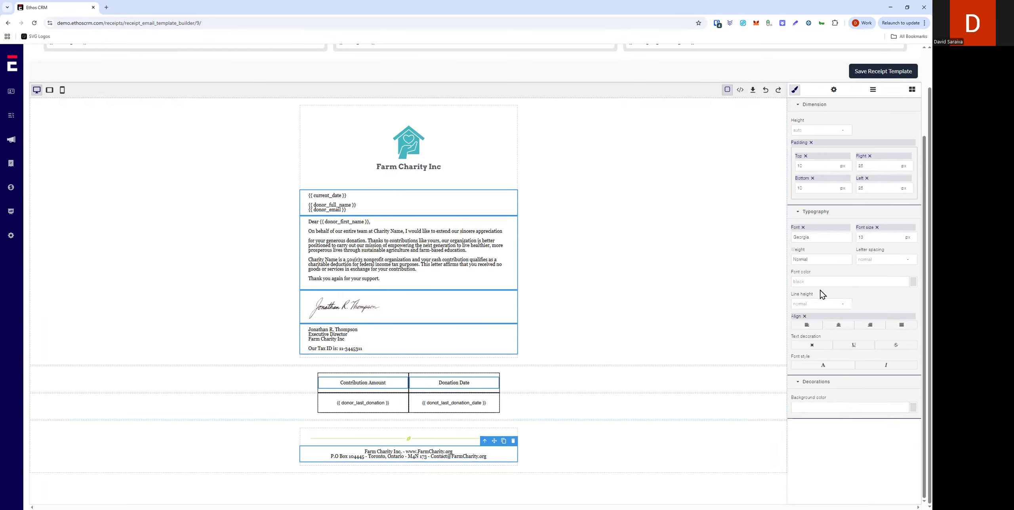
{"action": "left_click_drag", "start_coordinate": [883, 240], "coordinate": [848, 241]}
{"action": "type", "text": "18"}
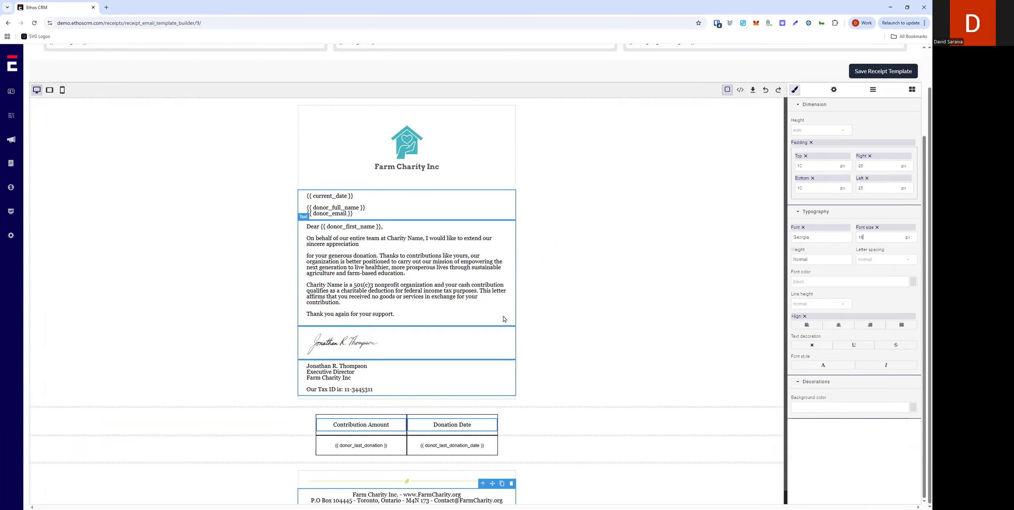
Step: Increase the line height of the letter's body text block
{"action": "scroll", "coordinate": [610, 381], "scroll_direction": "down", "scroll_amount": 1}
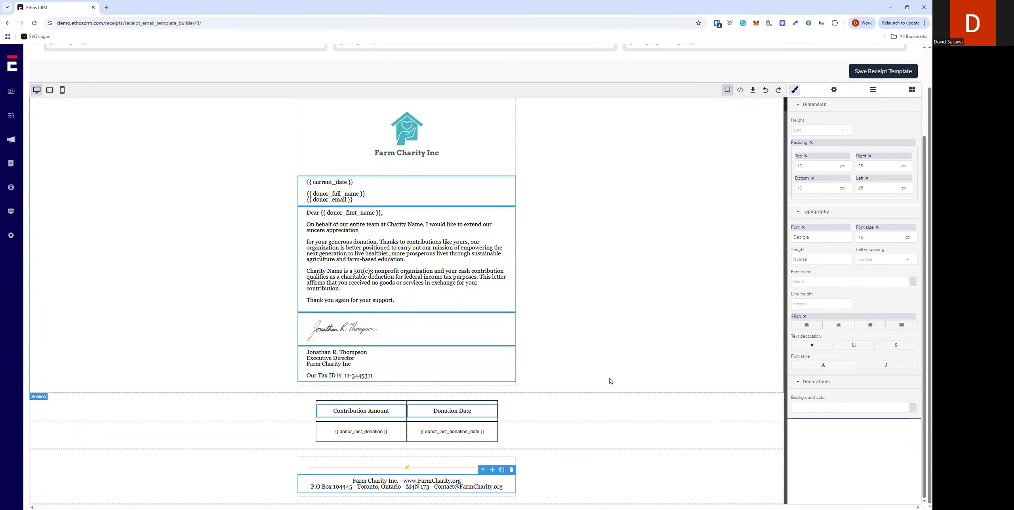
{"action": "left_click", "coordinate": [599, 255]}
{"action": "left_click", "coordinate": [458, 302]}
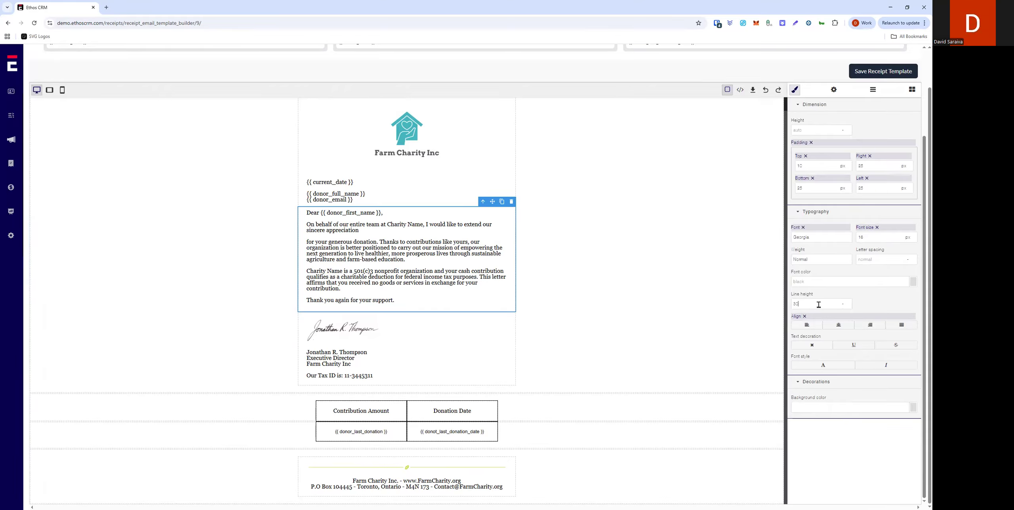
{"action": "key", "text": "Return"}
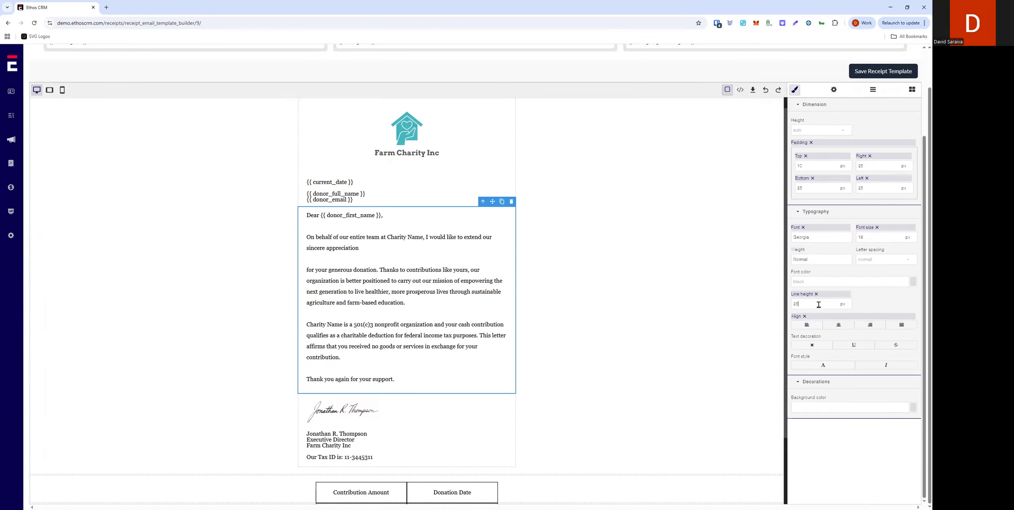
{"action": "key", "text": "Return"}
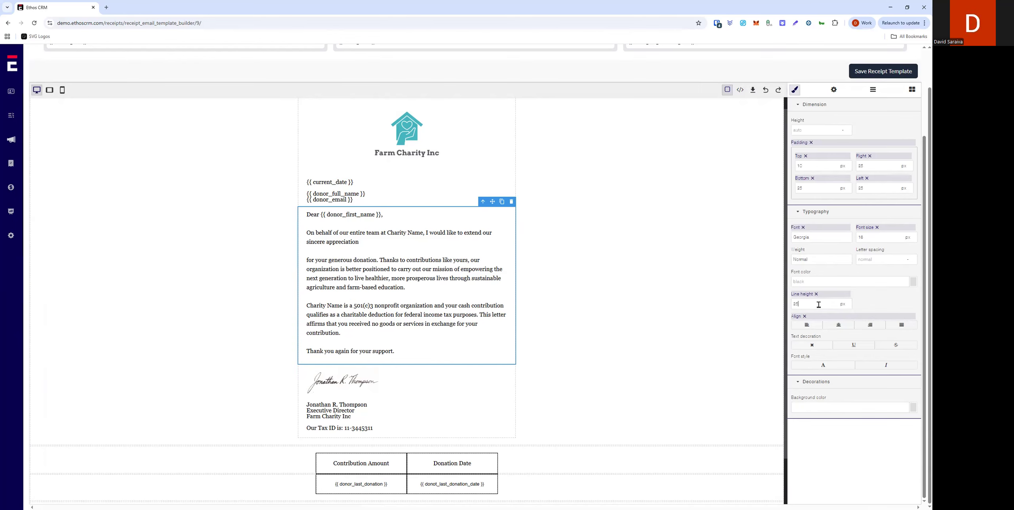
{"action": "type", "text": "0"}
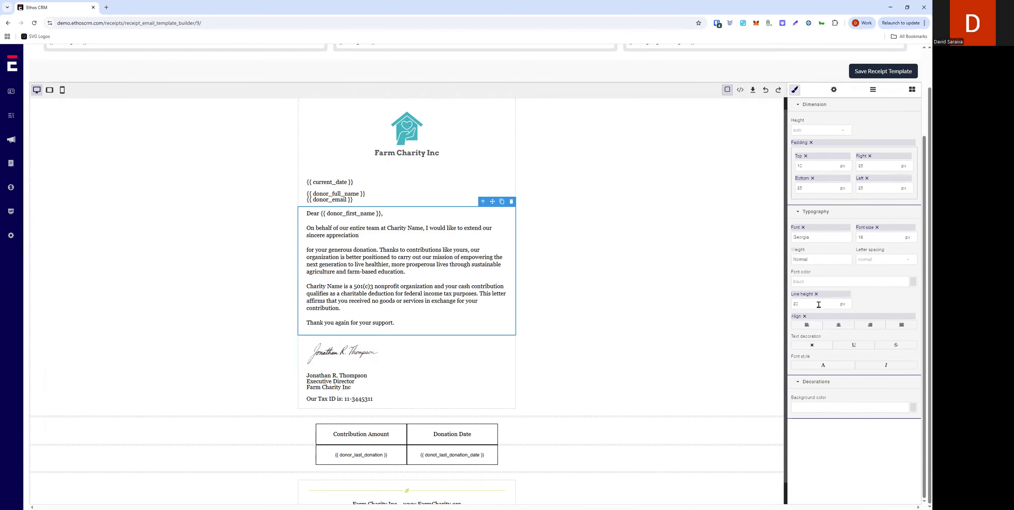
{"action": "key", "text": "Return"}
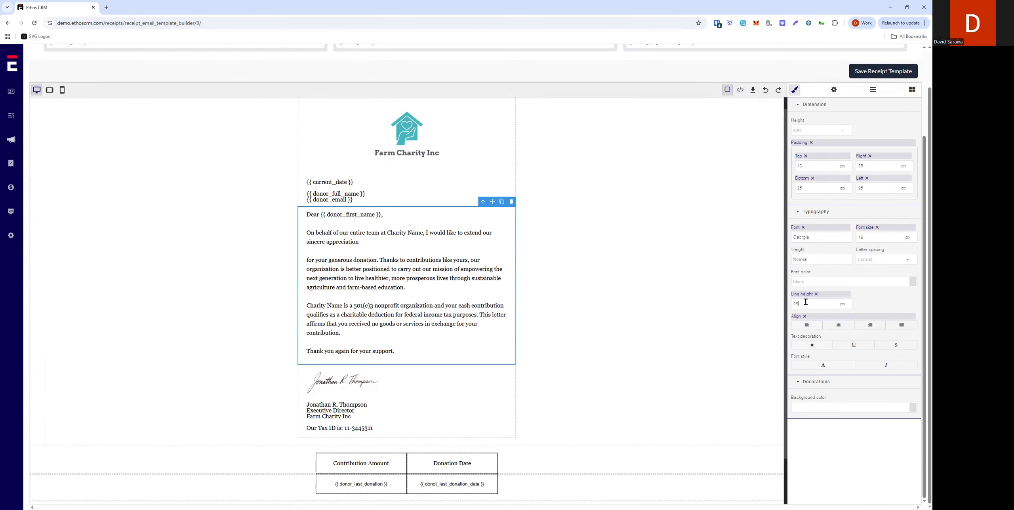
Step: Make the Contribution Amount and Donation Date header labels bold
{"action": "left_click", "coordinate": [646, 236]}
{"action": "scroll", "coordinate": [640, 242], "scroll_direction": "down", "scroll_amount": 1}
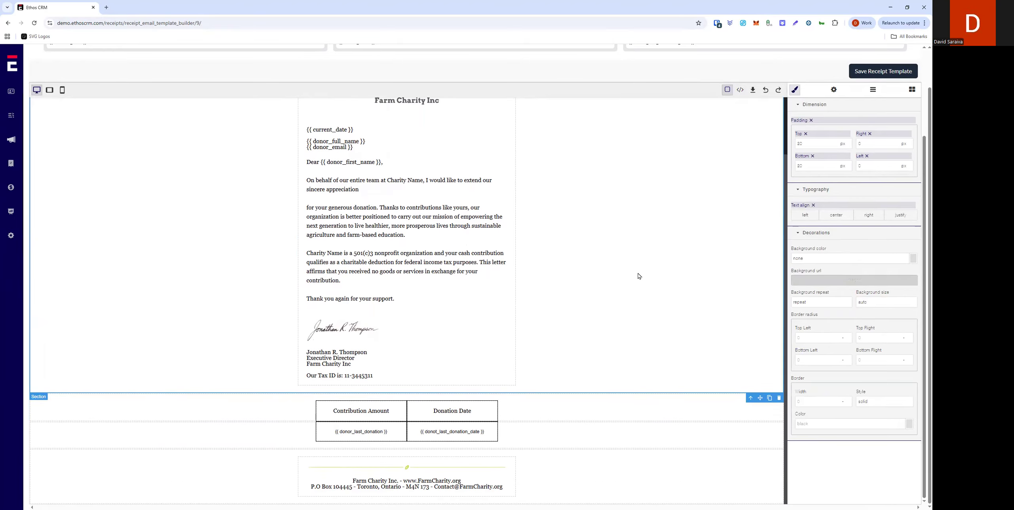
{"action": "double_click", "coordinate": [355, 411]}
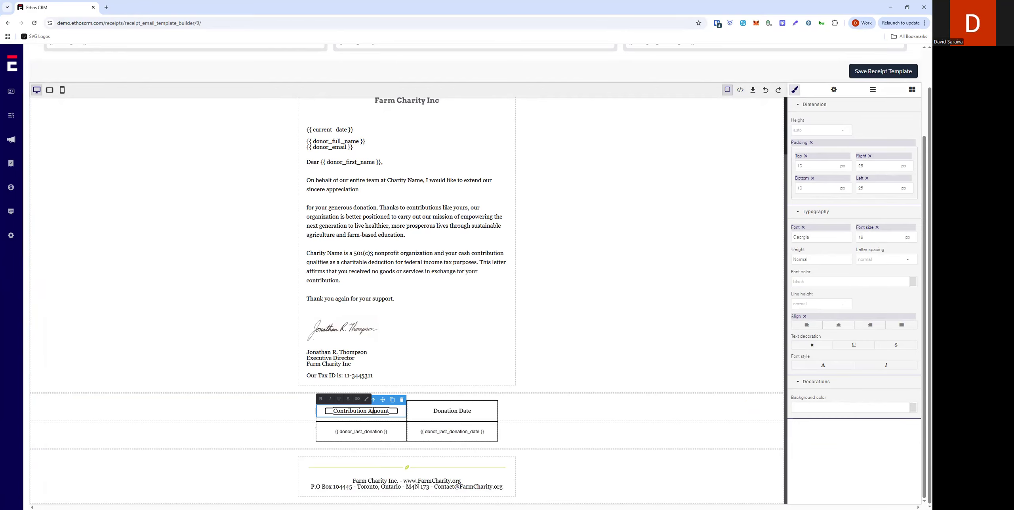
{"action": "left_click_drag", "start_coordinate": [390, 411], "coordinate": [329, 411]}
{"action": "left_click", "coordinate": [320, 399]}
{"action": "double_click", "coordinate": [431, 411]}
{"action": "key", "text": "ctrl+b"}
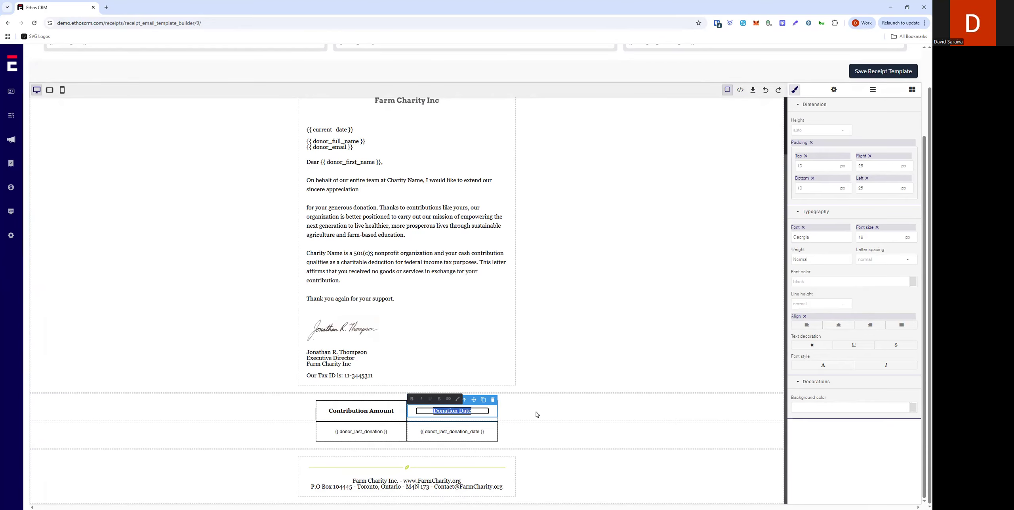
{"action": "left_click", "coordinate": [555, 412]}
{"action": "left_click", "coordinate": [395, 432]}
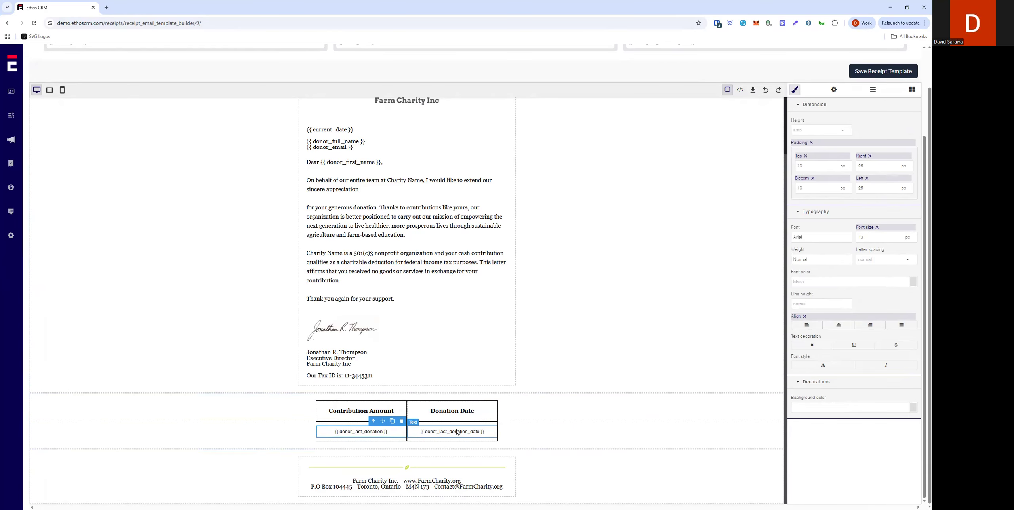
{"action": "left_click", "coordinate": [475, 436]}
{"action": "left_click", "coordinate": [811, 239]}
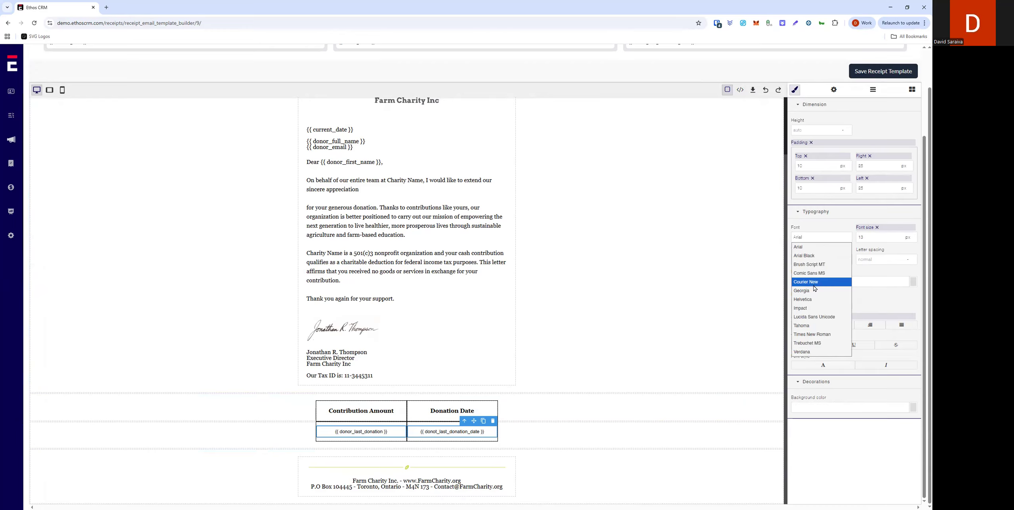
{"action": "left_click", "coordinate": [583, 447]}
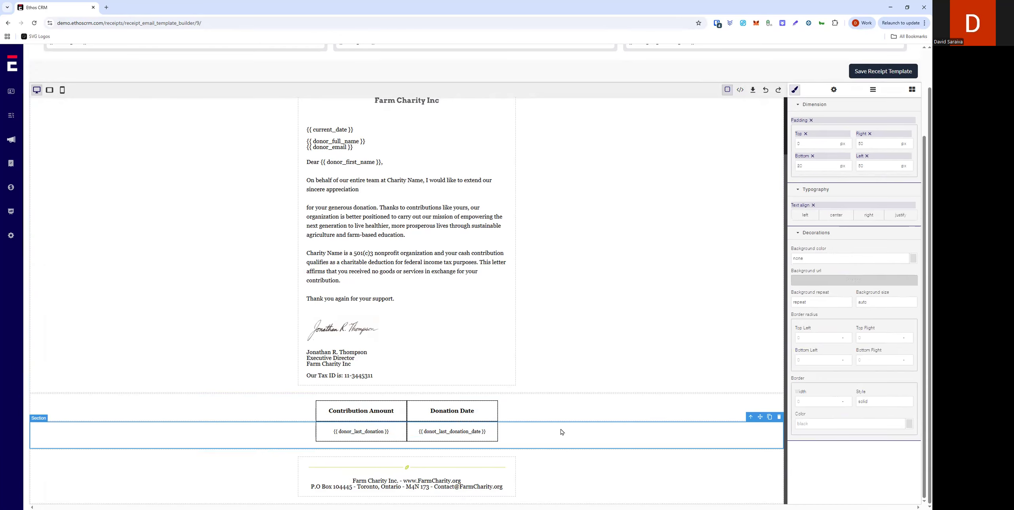
{"action": "left_click", "coordinate": [351, 483]}
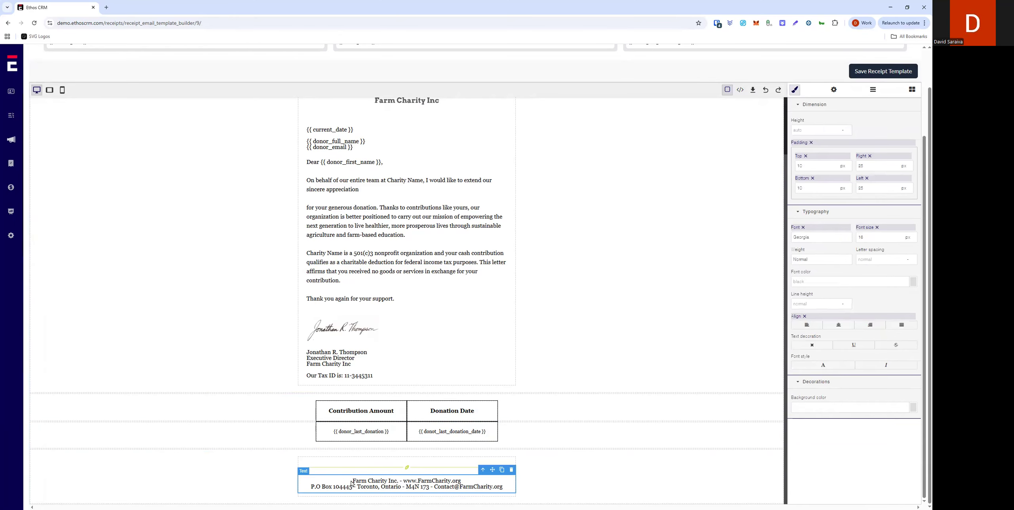
{"action": "double_click", "coordinate": [512, 491]}
{"action": "left_click_drag", "start_coordinate": [353, 481], "coordinate": [513, 492]}
{"action": "left_click_drag", "start_coordinate": [403, 481], "coordinate": [460, 481]}
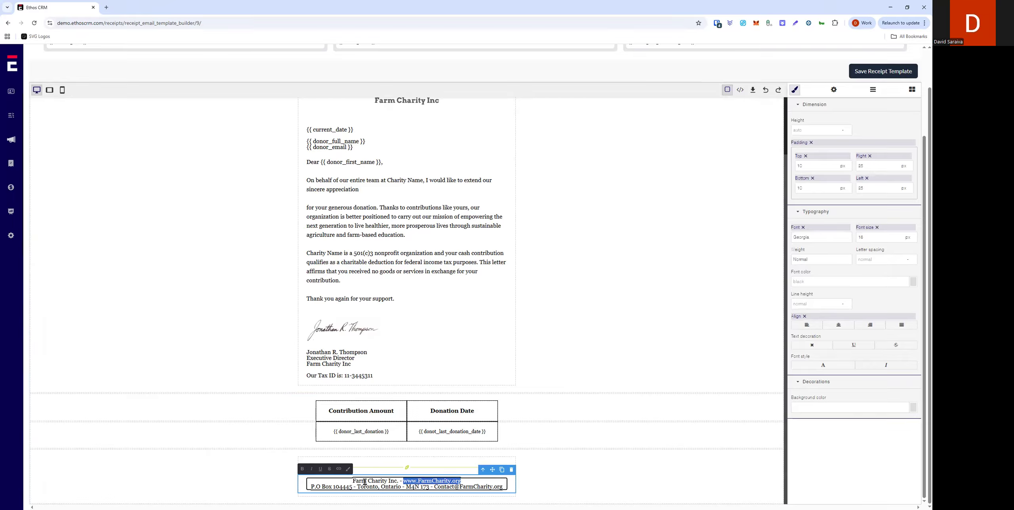
{"action": "left_click", "coordinate": [338, 469]}
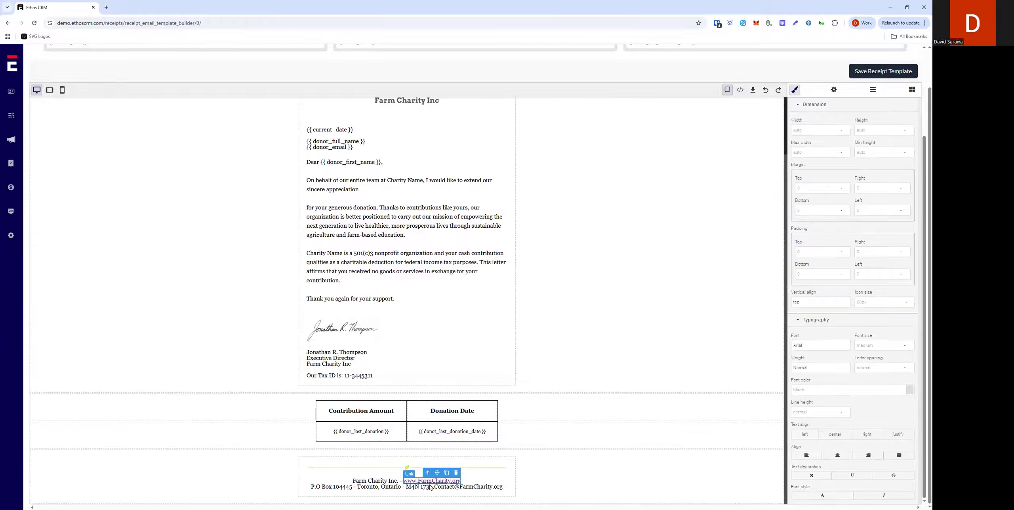
{"action": "left_click", "coordinate": [479, 490]}
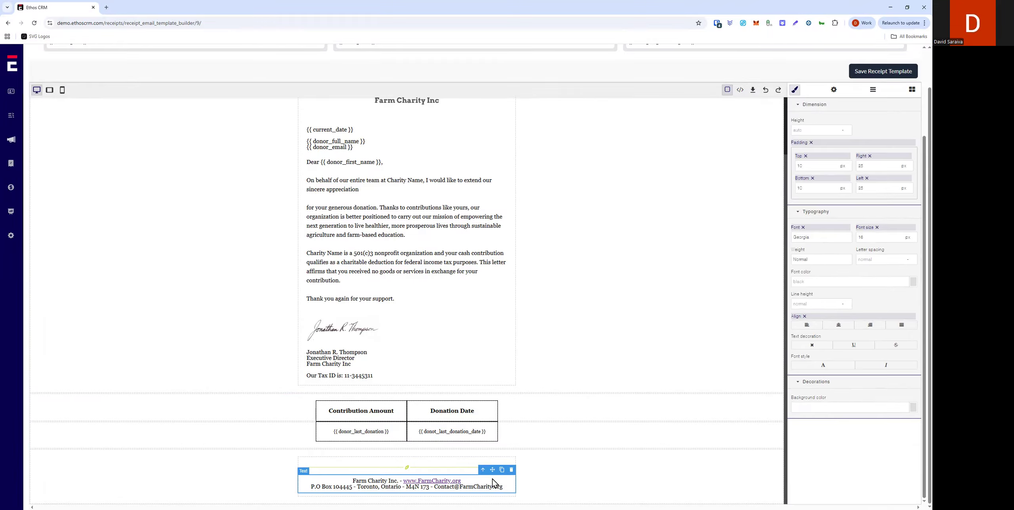
{"action": "triple_click", "coordinate": [442, 487]}
{"action": "left_click", "coordinate": [438, 486]}
{"action": "left_click_drag", "start_coordinate": [434, 487], "coordinate": [503, 487]}
{"action": "left_click", "coordinate": [339, 469]}
{"action": "left_click", "coordinate": [517, 481]}
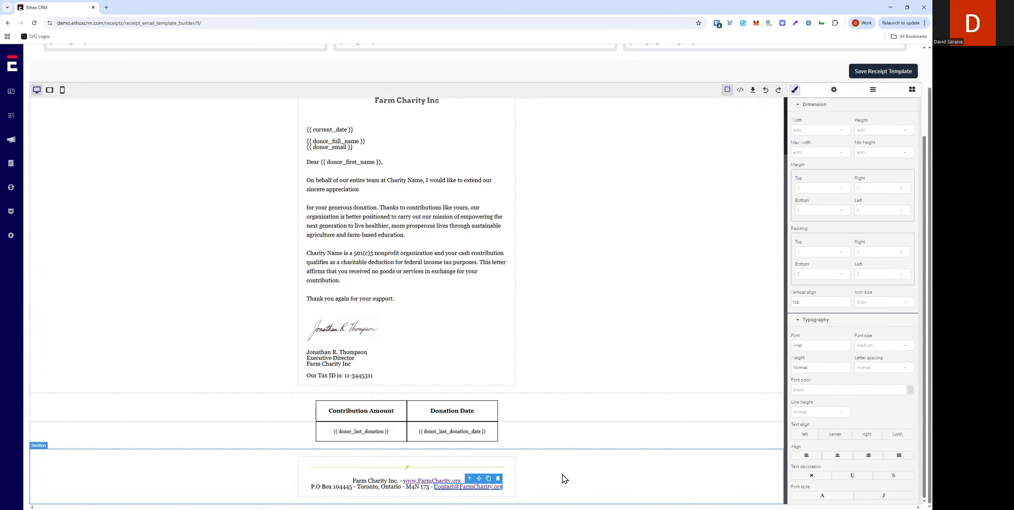
Step: Review the template's sections from the logo down to the footer
{"action": "left_click", "coordinate": [565, 345]}
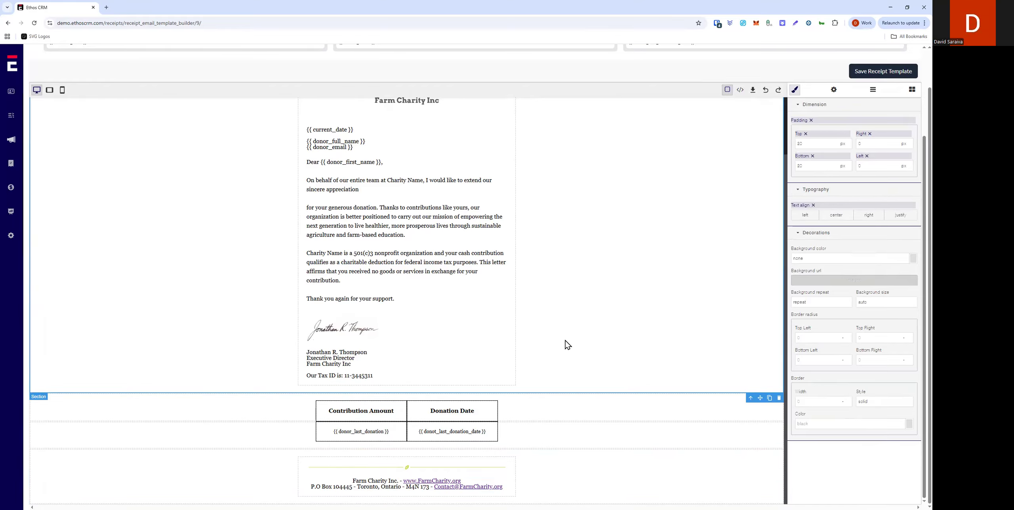
{"action": "scroll", "coordinate": [568, 346], "scroll_direction": "up", "scroll_amount": 2}
{"action": "scroll", "coordinate": [393, 308], "scroll_direction": "down", "scroll_amount": 2}
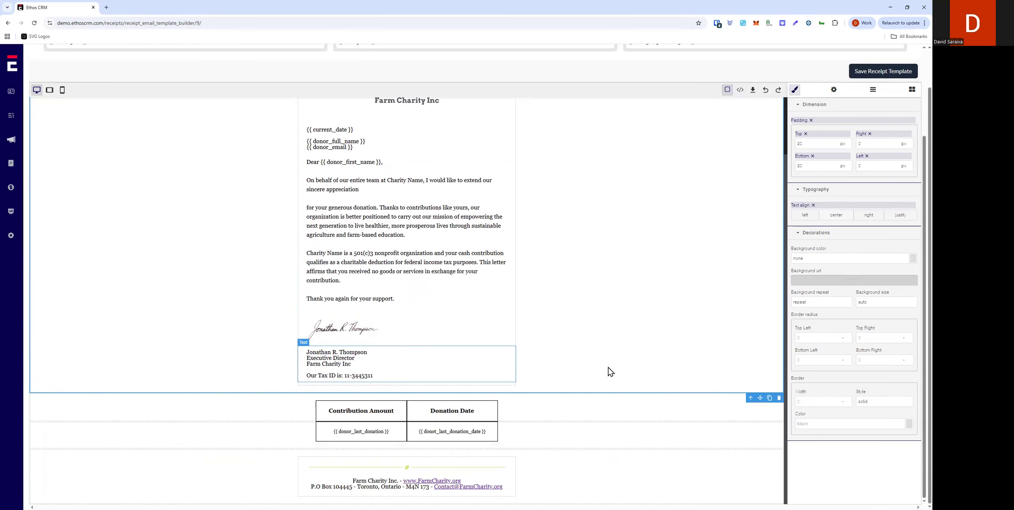
{"action": "left_click", "coordinate": [455, 388]}
{"action": "left_click", "coordinate": [550, 375]}
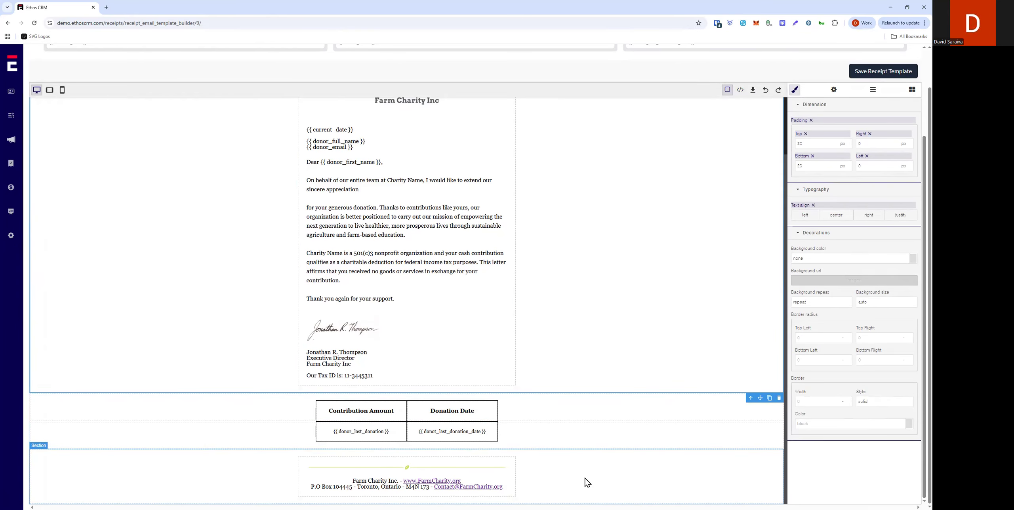
{"action": "scroll", "coordinate": [587, 448], "scroll_direction": "up", "scroll_amount": 2}
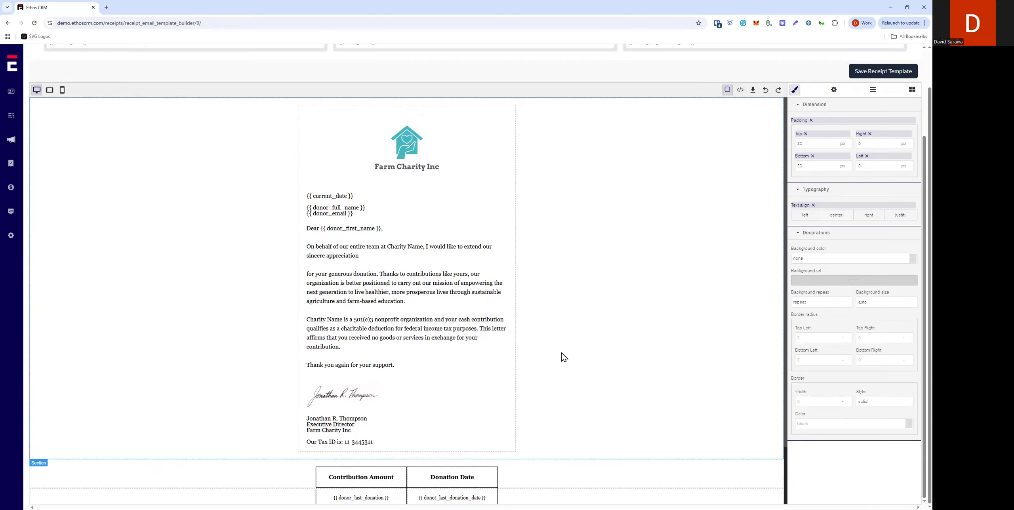
{"action": "scroll", "coordinate": [493, 355], "scroll_direction": "down", "scroll_amount": 2}
{"action": "left_click", "coordinate": [381, 466]}
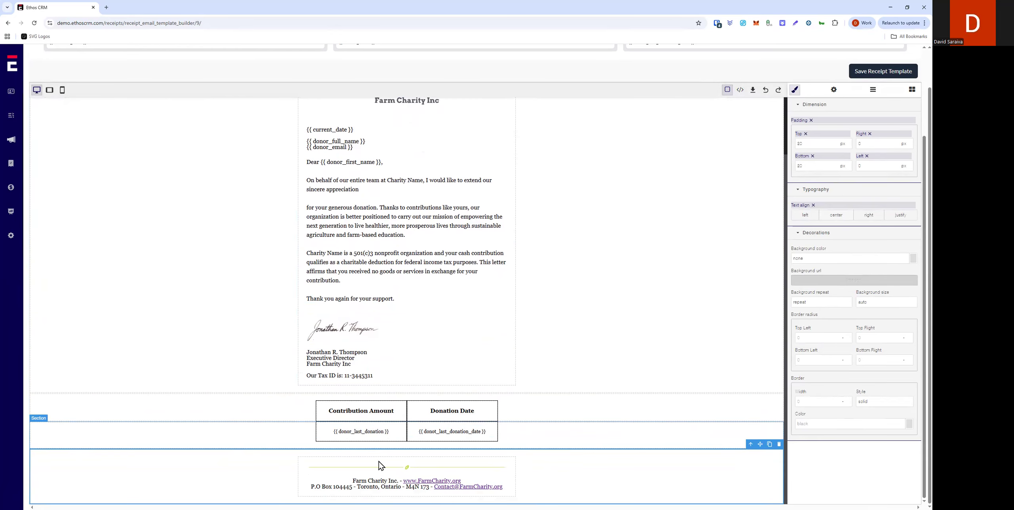
{"action": "scroll", "coordinate": [498, 387], "scroll_direction": "up", "scroll_amount": 2}
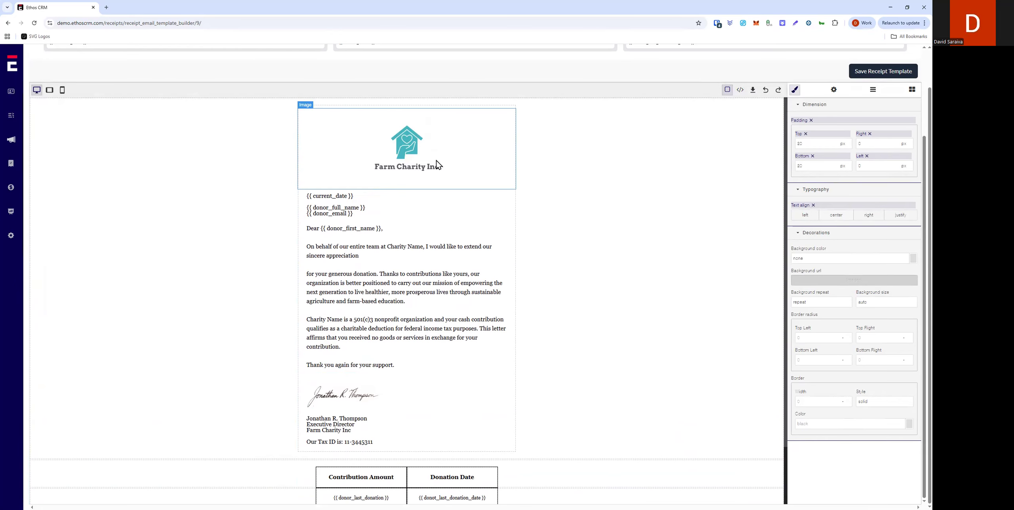